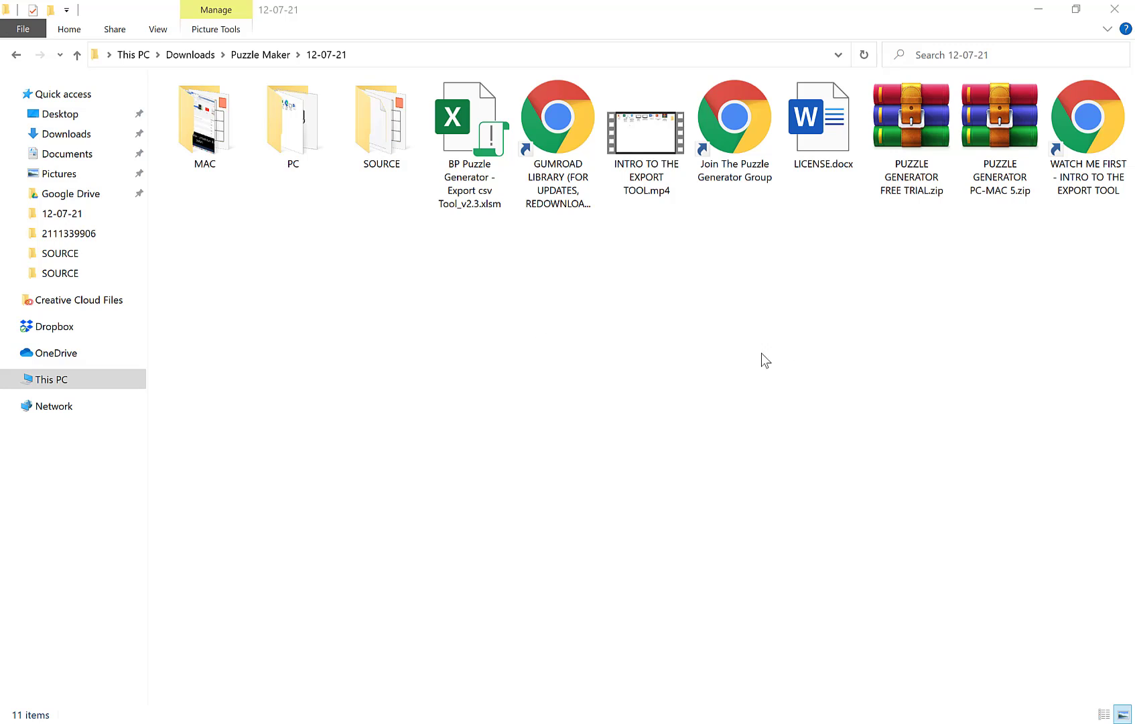
Open the Puzzle Generator export workbook and browse the WORDSCRAMBLE list of Language and Sport entries
left_click(472, 191)
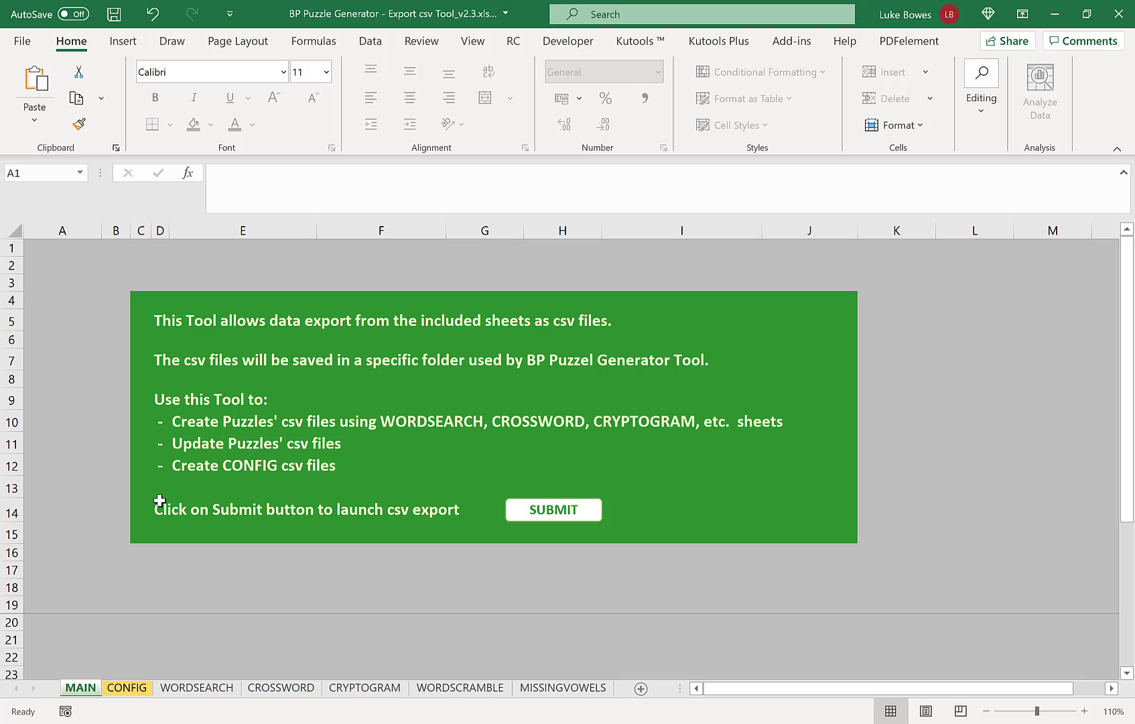
left_click(460, 687)
scroll(100, 324, "down", 3)
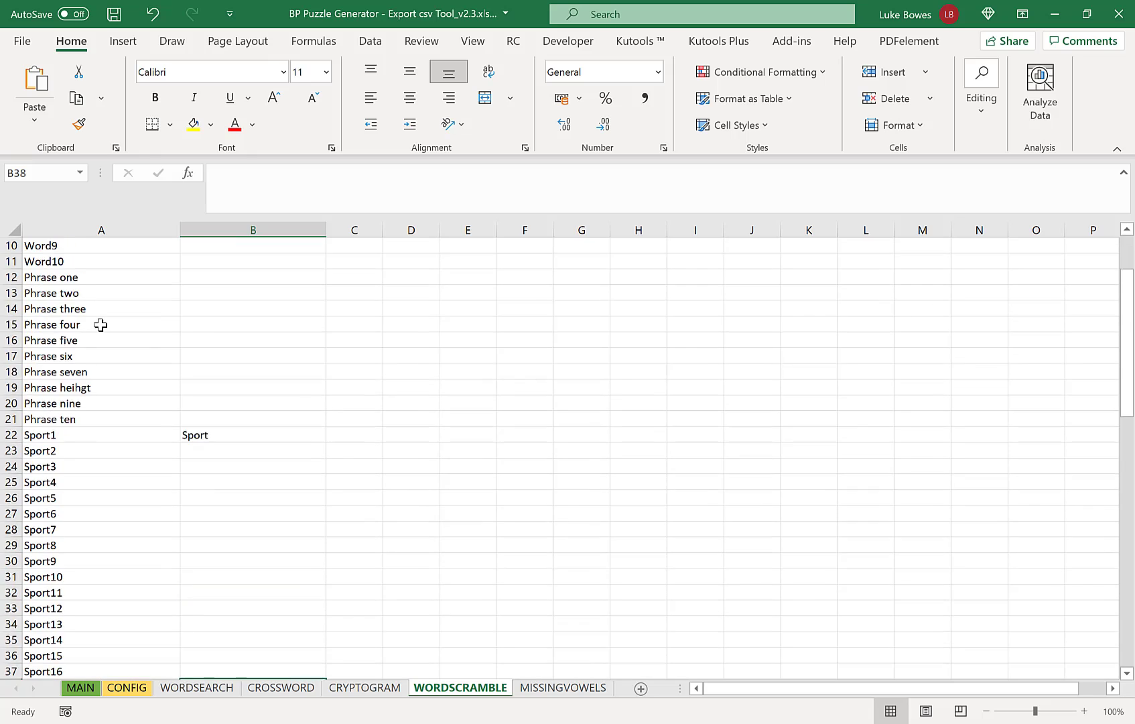
scroll(101, 324, "up", 3)
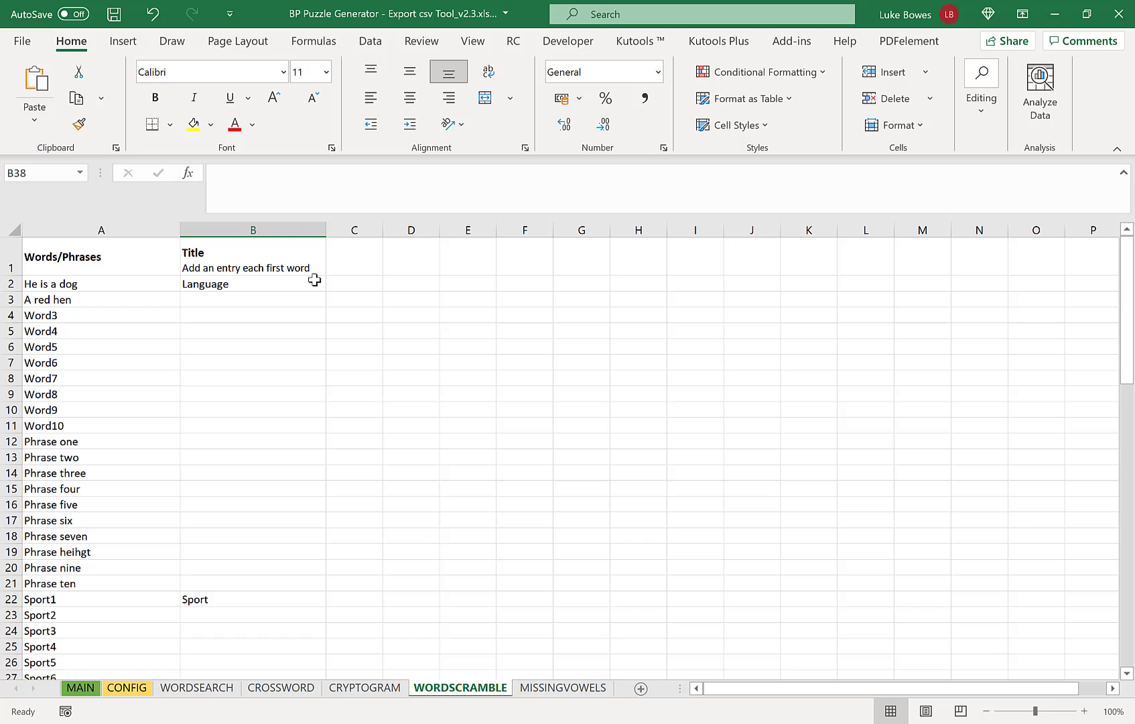
left_click(224, 286)
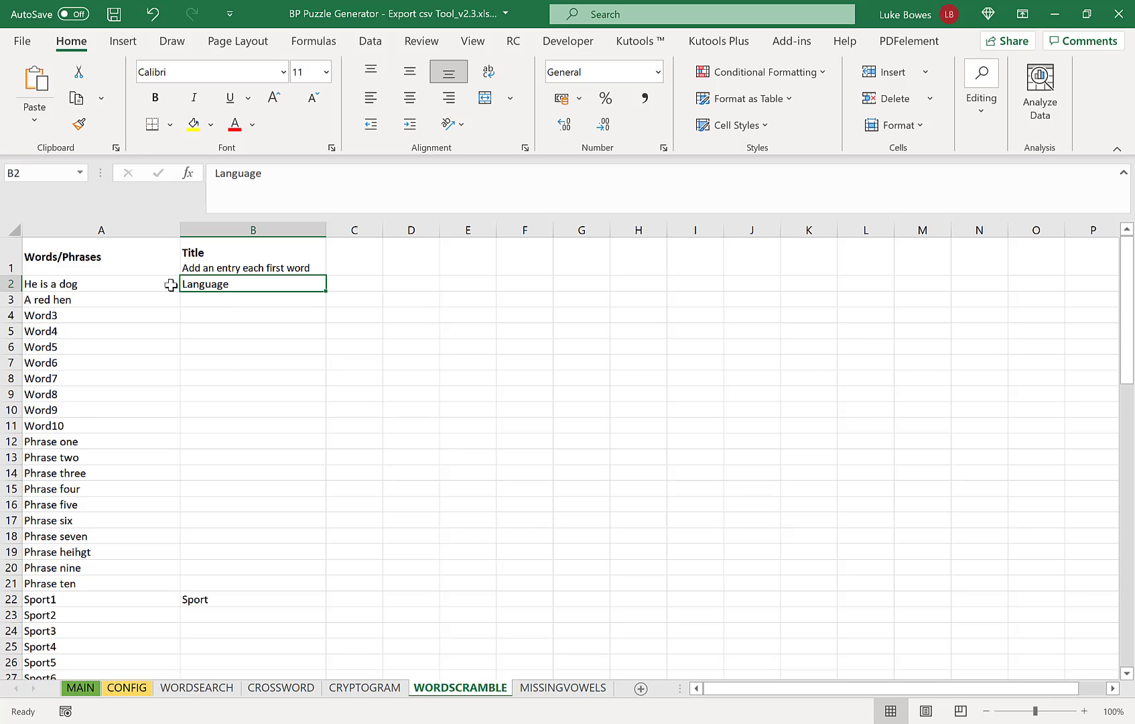
scroll(97, 471, "down", 3)
scroll(98, 471, "down", 3)
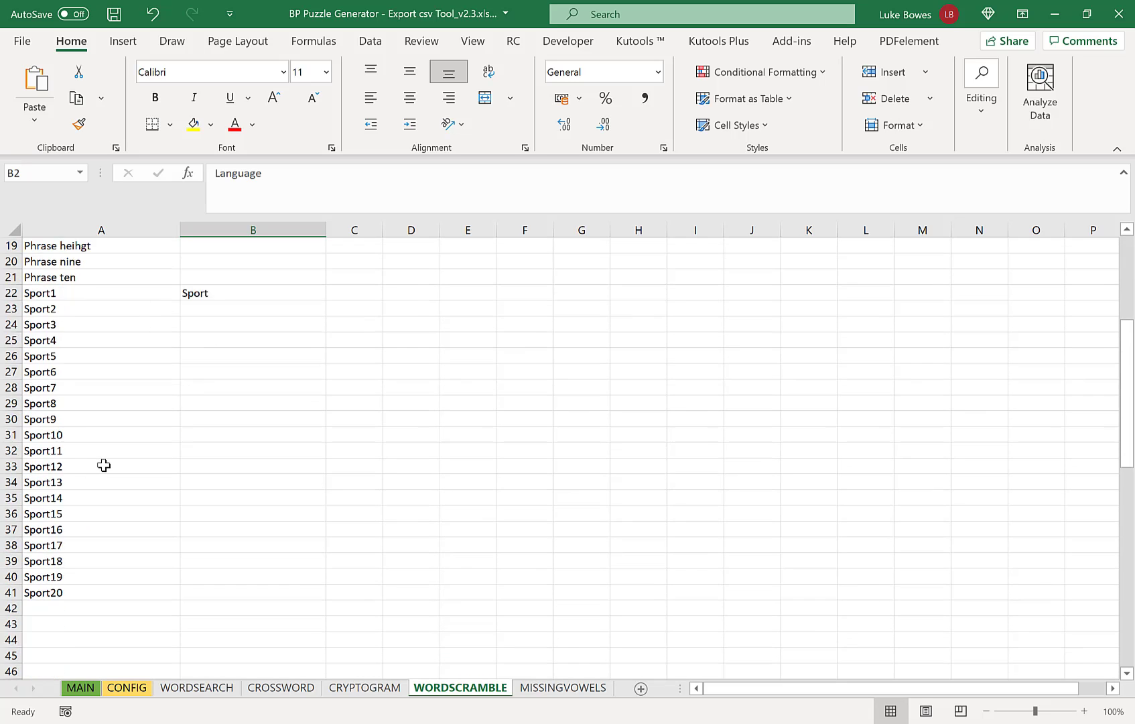
scroll(104, 463, "down", 3)
scroll(104, 465, "up", 6)
scroll(104, 464, "up", 3)
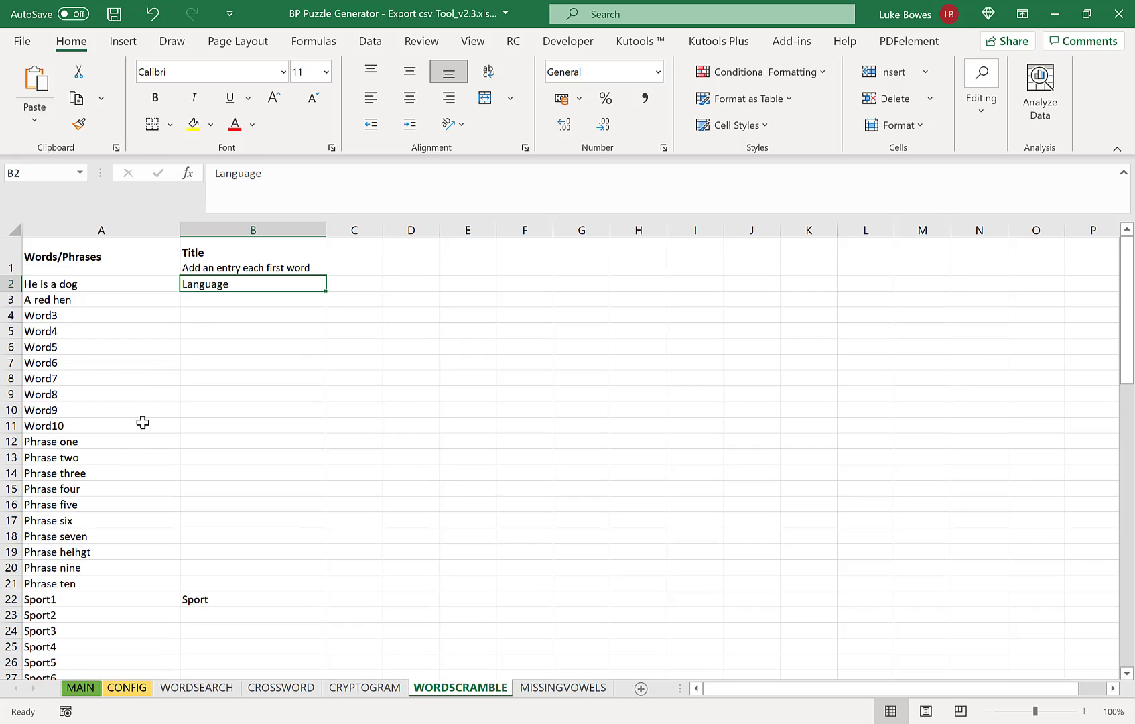
scroll(142, 374, "down", 5)
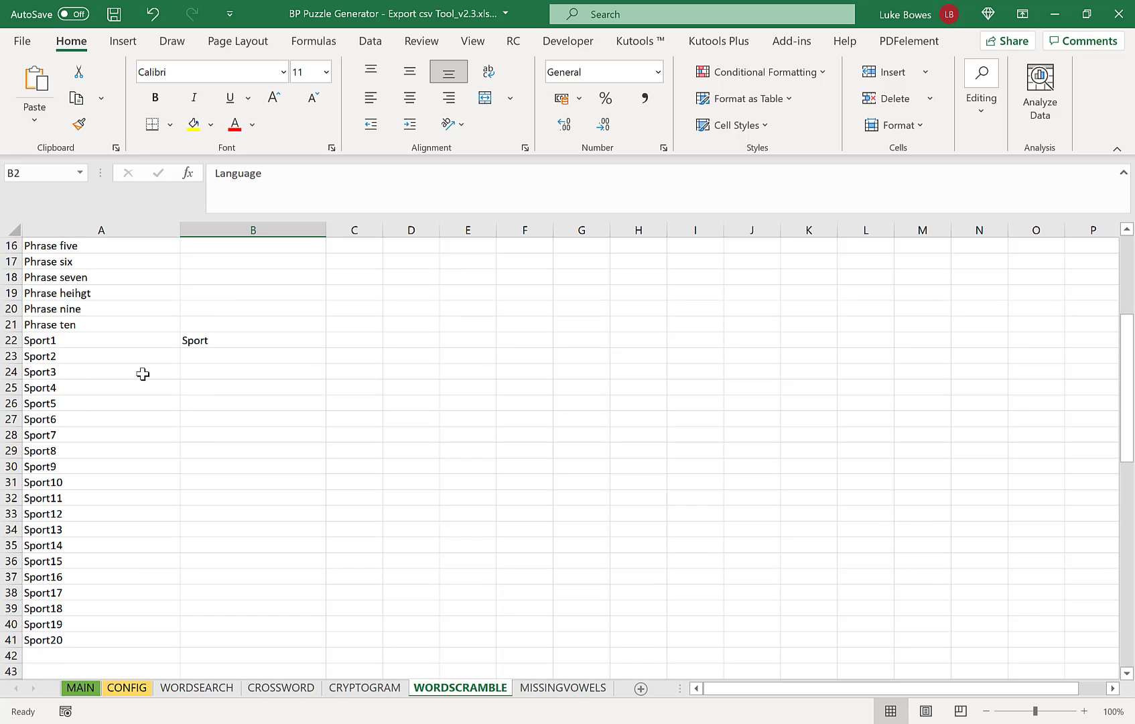
scroll(142, 373, "down", 4)
scroll(143, 373, "up", 8)
scroll(143, 373, "up", 2)
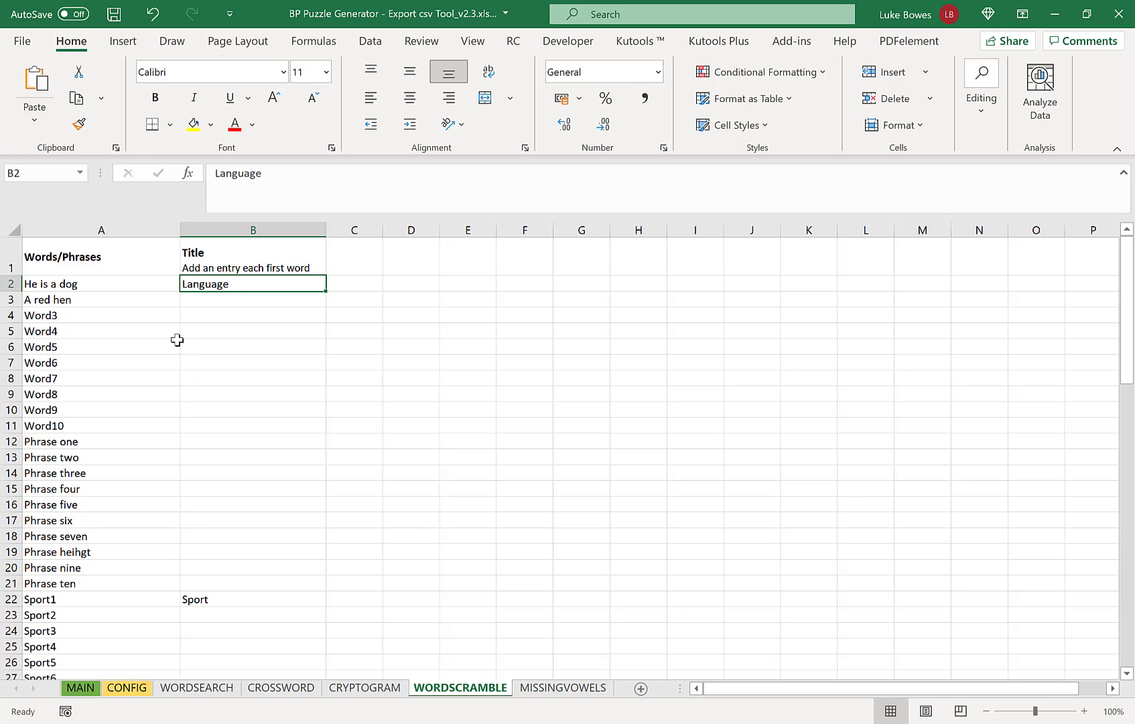
scroll(159, 341, "down", 3)
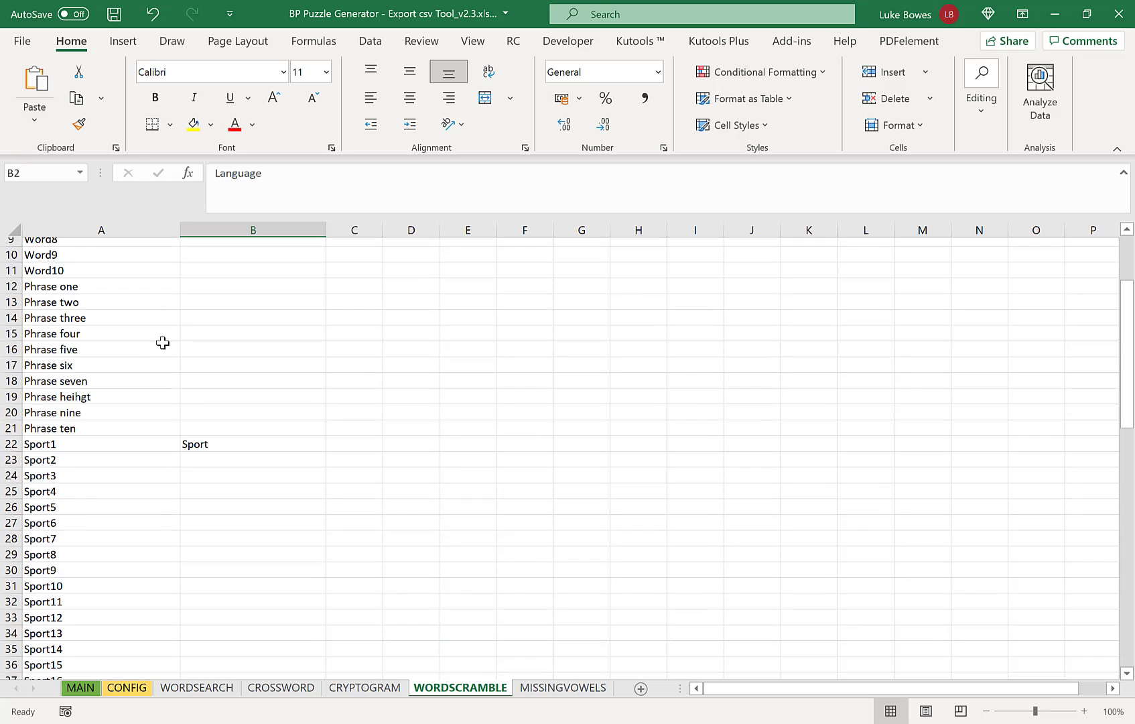
Run SUBMIT on the MAIN sheet to export all data sheets as csv, then confirm
left_click(89, 692)
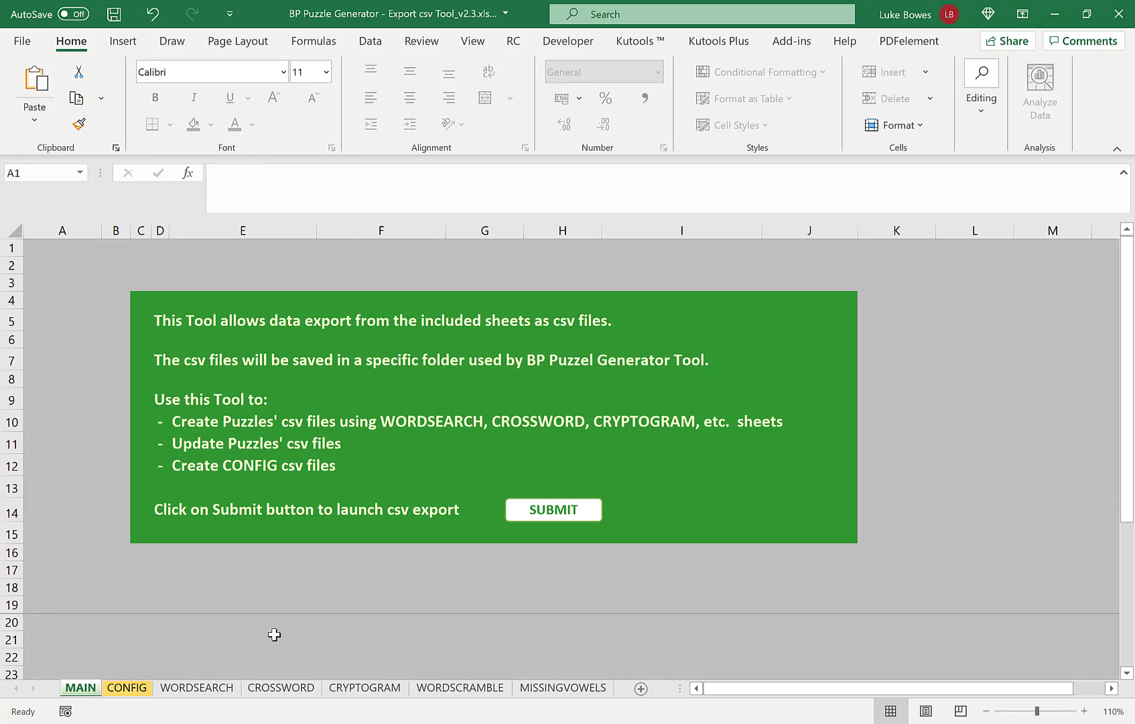
left_click(532, 513)
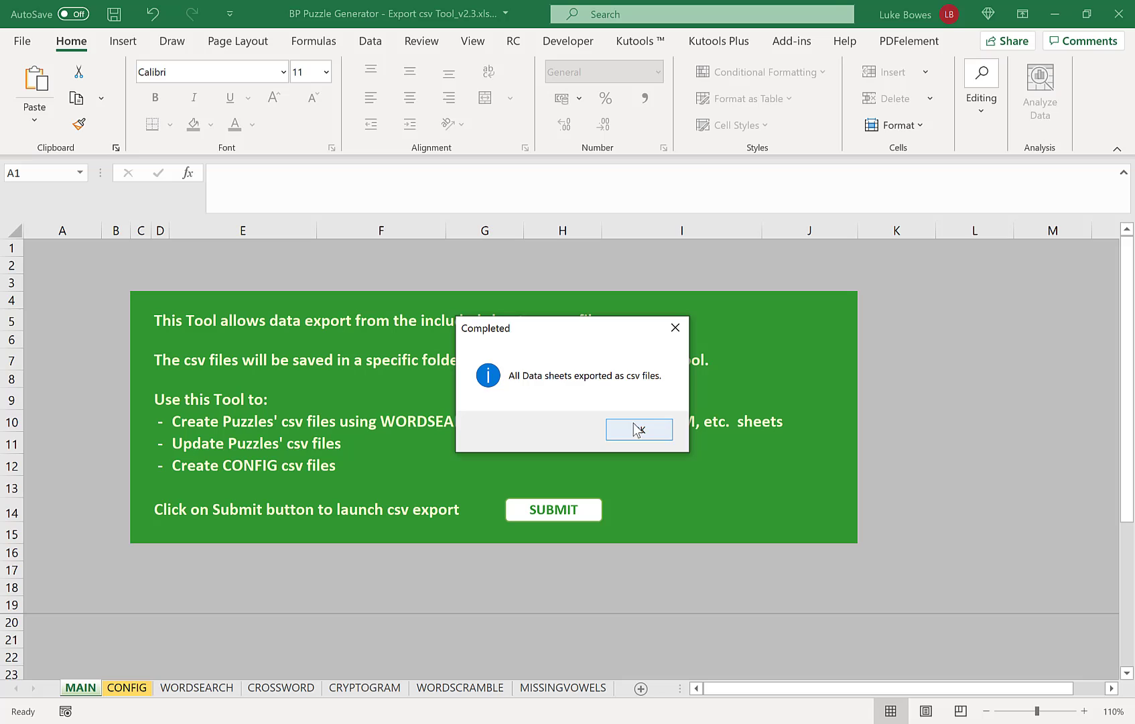
left_click(635, 433)
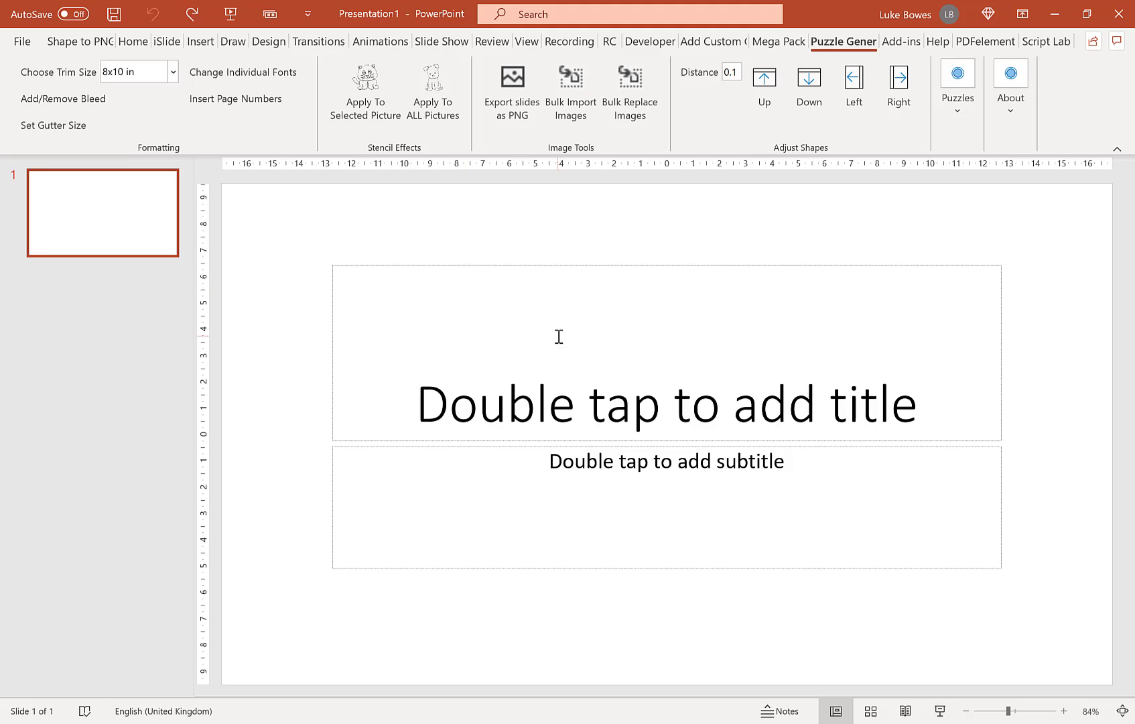
Delete the title and subtitle placeholders and set an 8.5x11 in portrait trim size
left_click(574, 264)
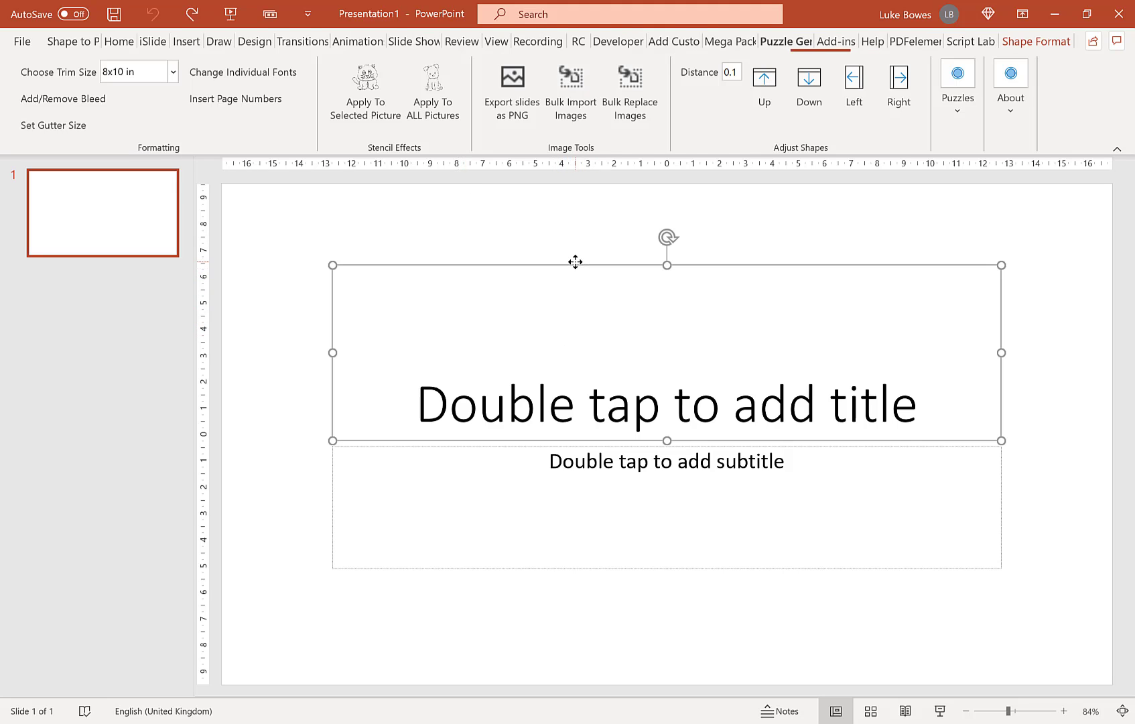
key("Delete")
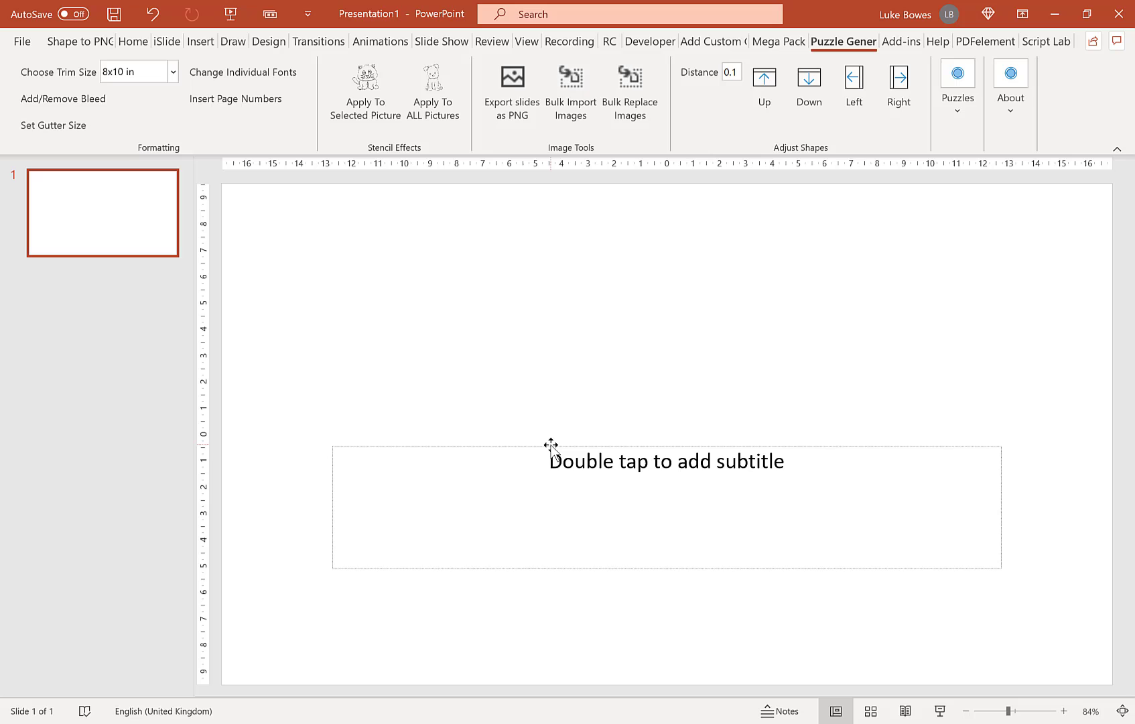
left_click(550, 446)
key("Delete")
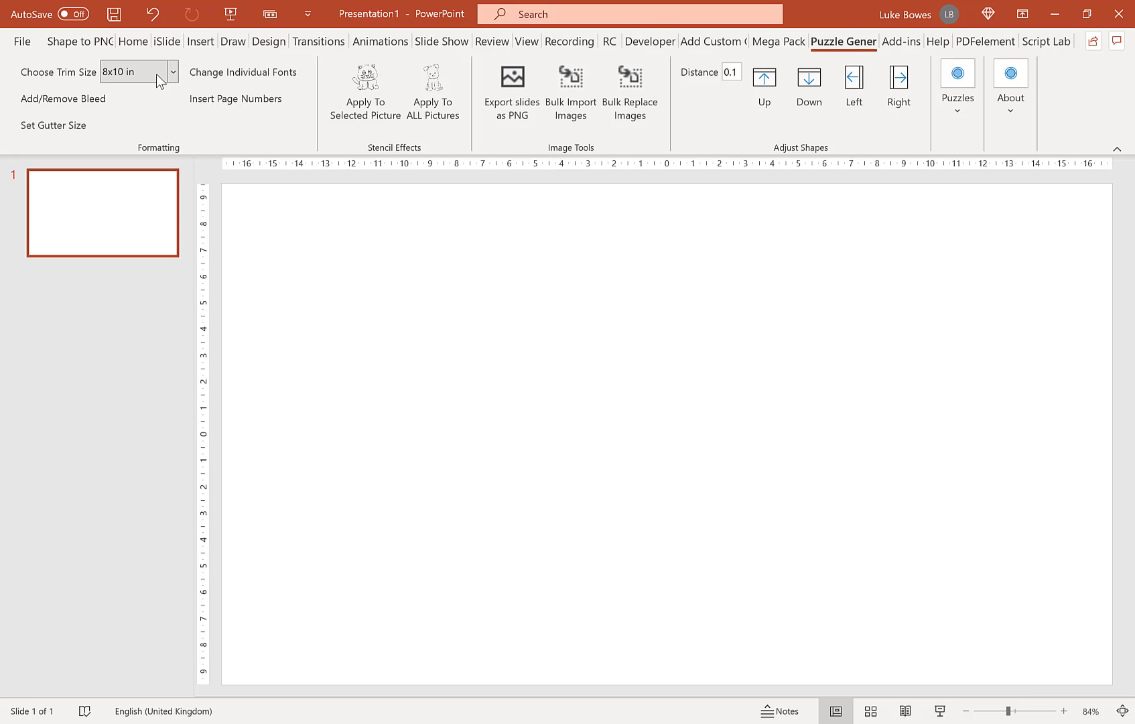
left_click(157, 73)
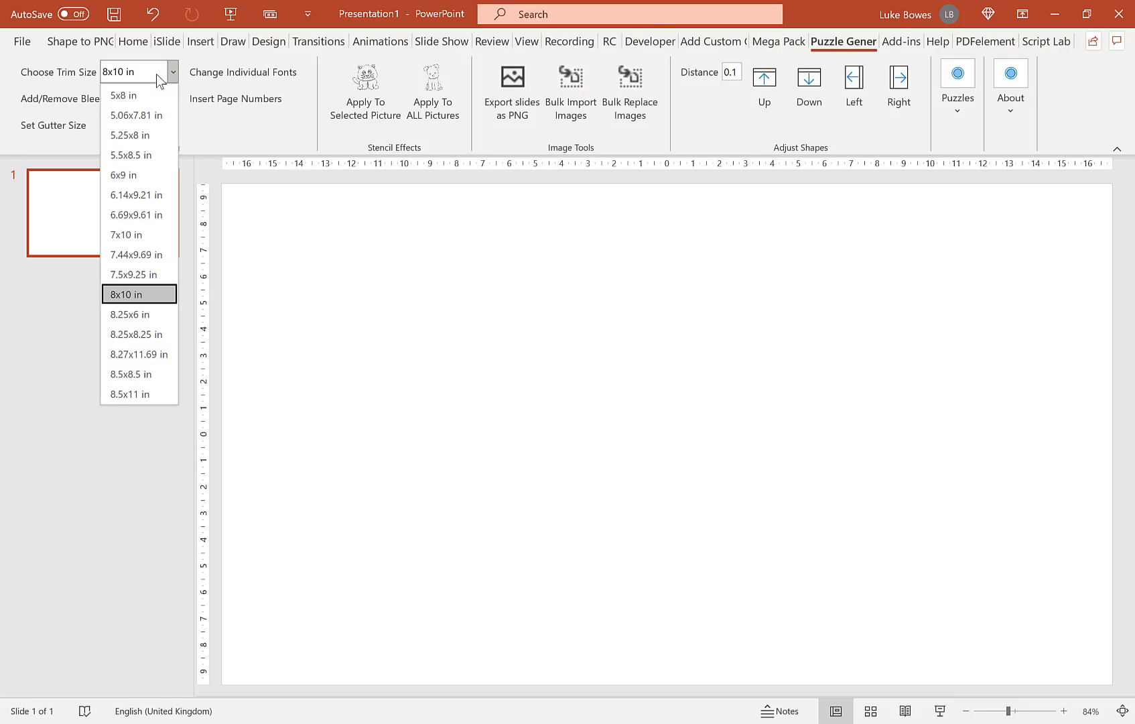
left_click(141, 396)
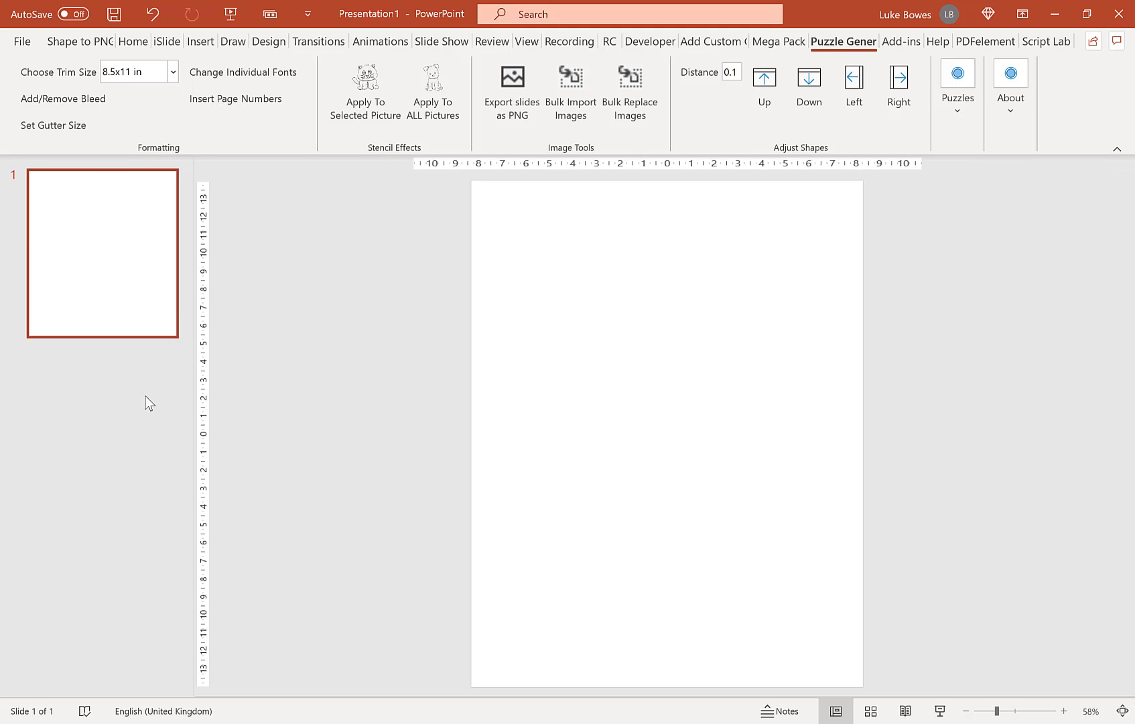
Launch the Word Scramble generator with Add Game explanation ticked
left_click(956, 101)
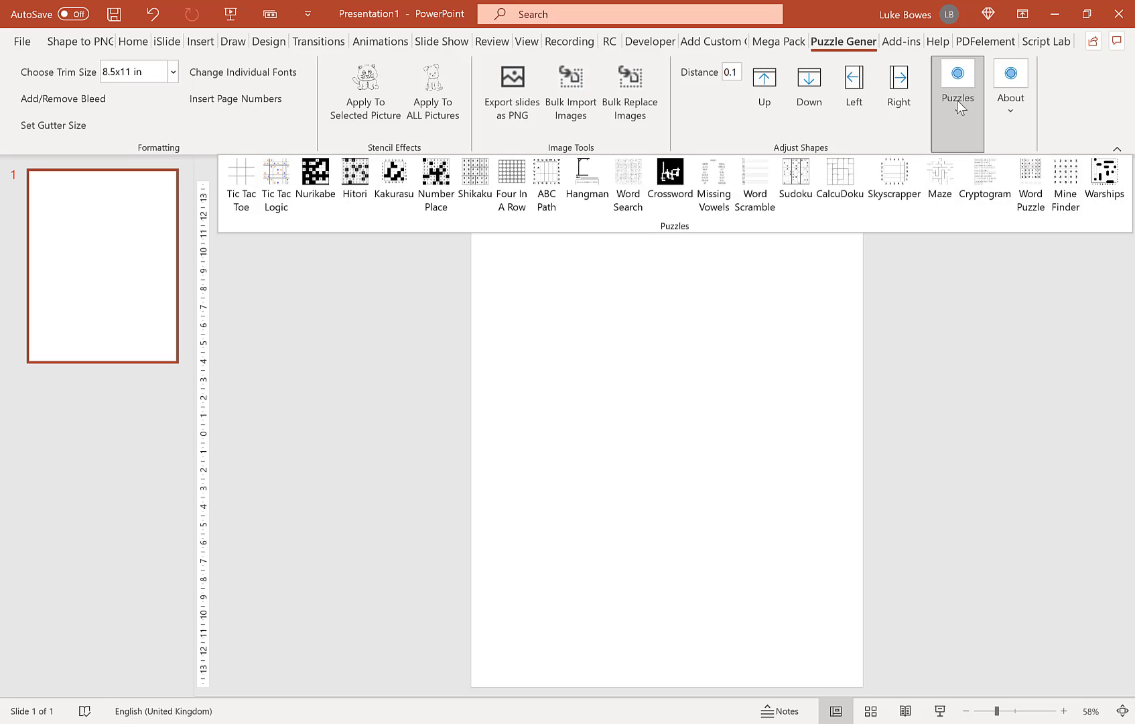
left_click(760, 197)
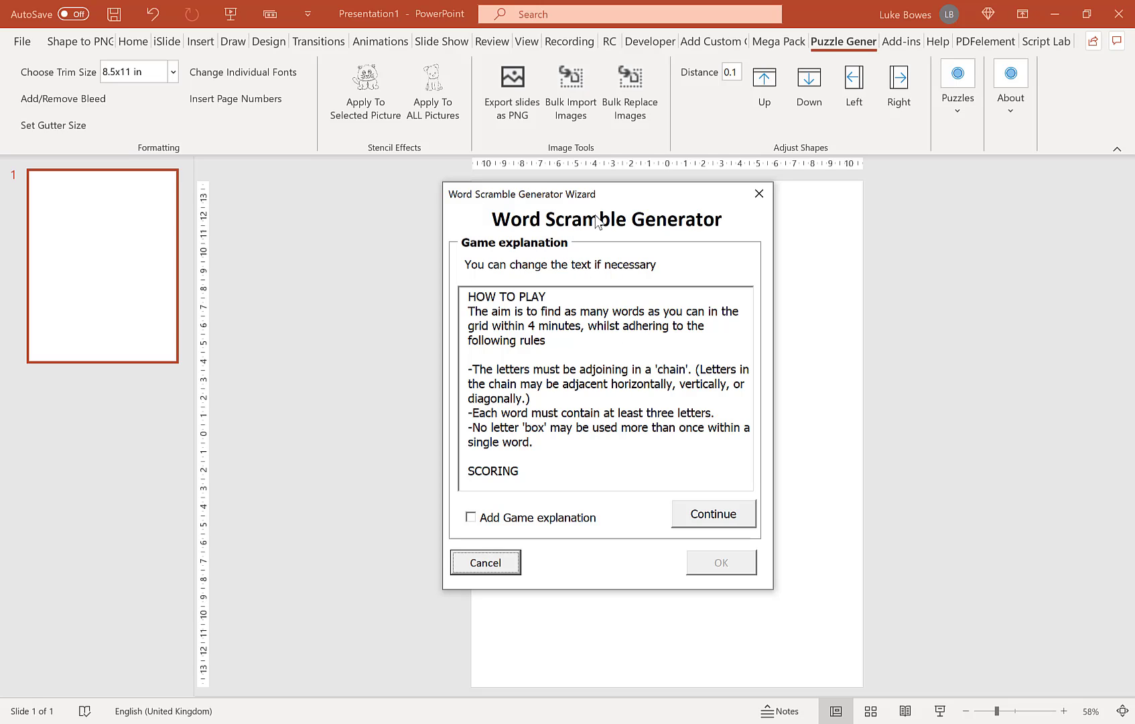
scroll(556, 327, "down", 5)
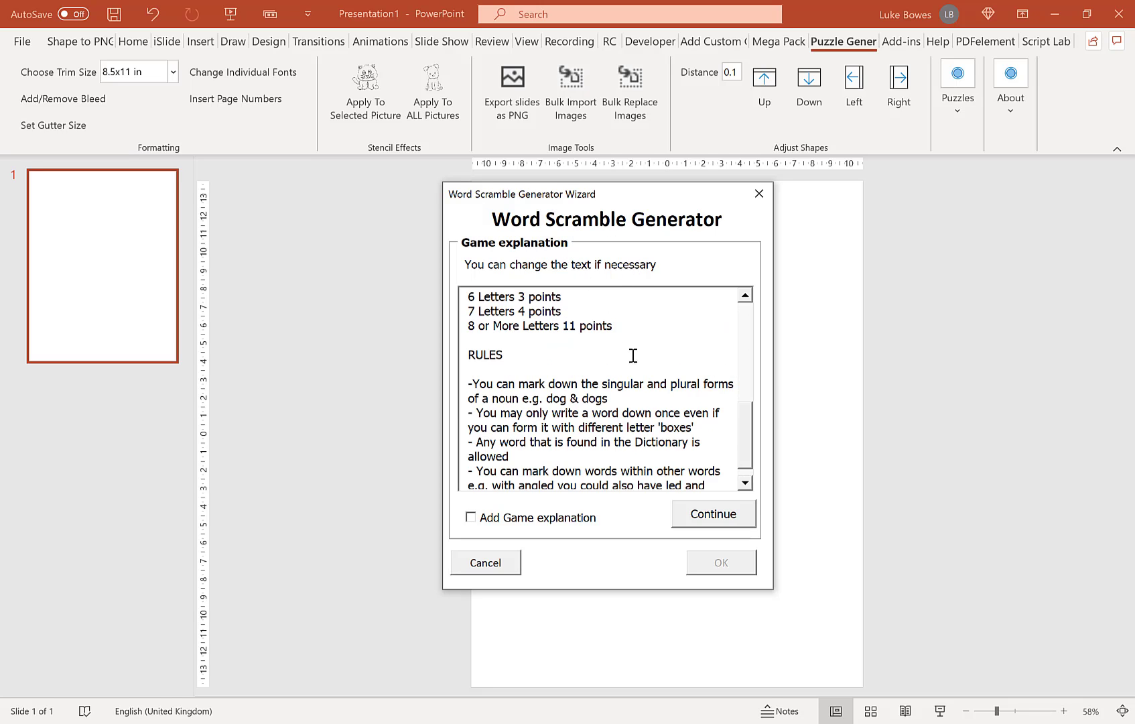
left_click_drag(746, 424, 750, 317)
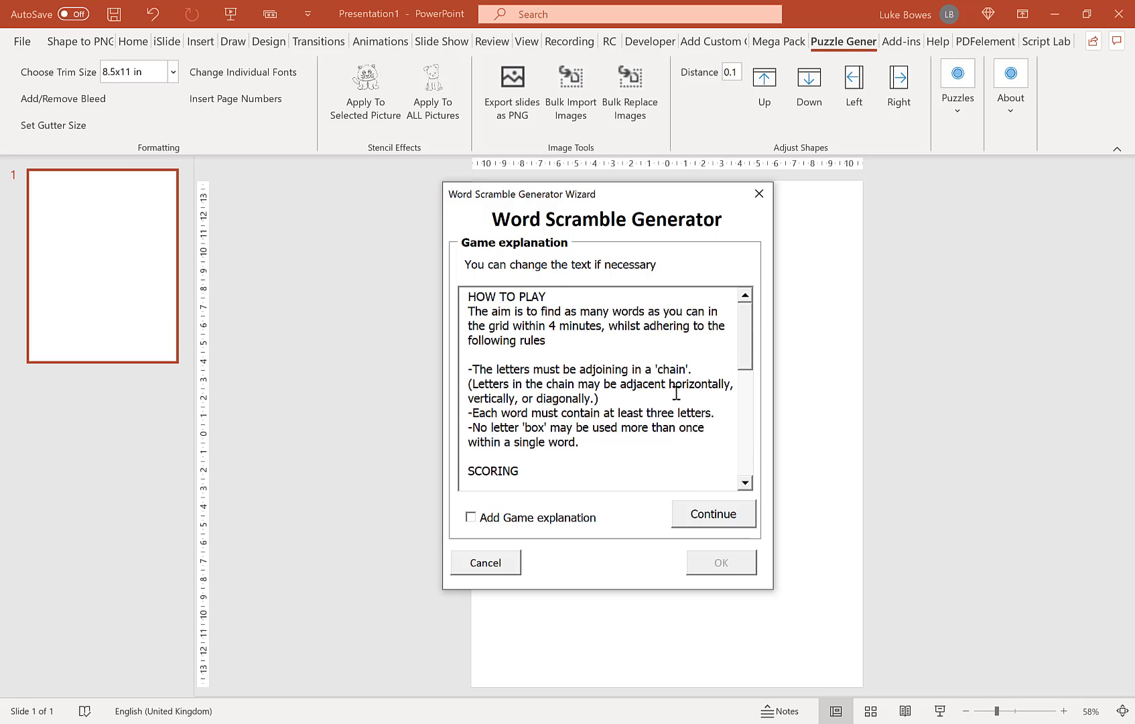
left_click(496, 522)
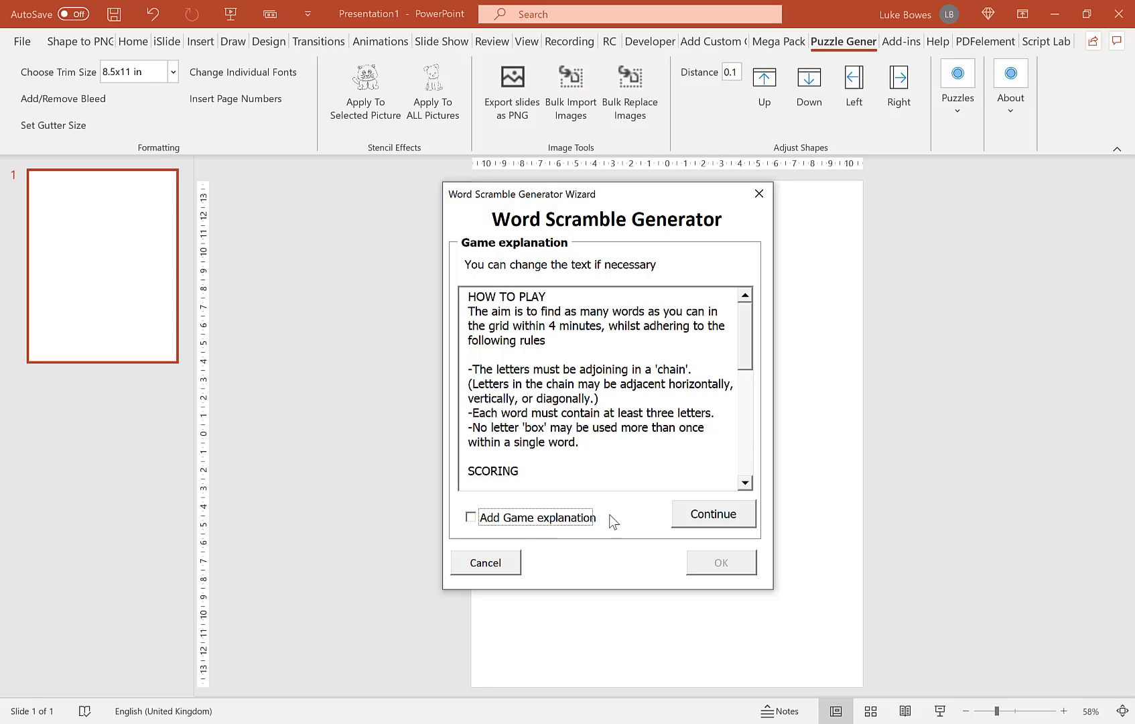
Set the grid letters to black and the Titles/Domain font size to 24
left_click(727, 522)
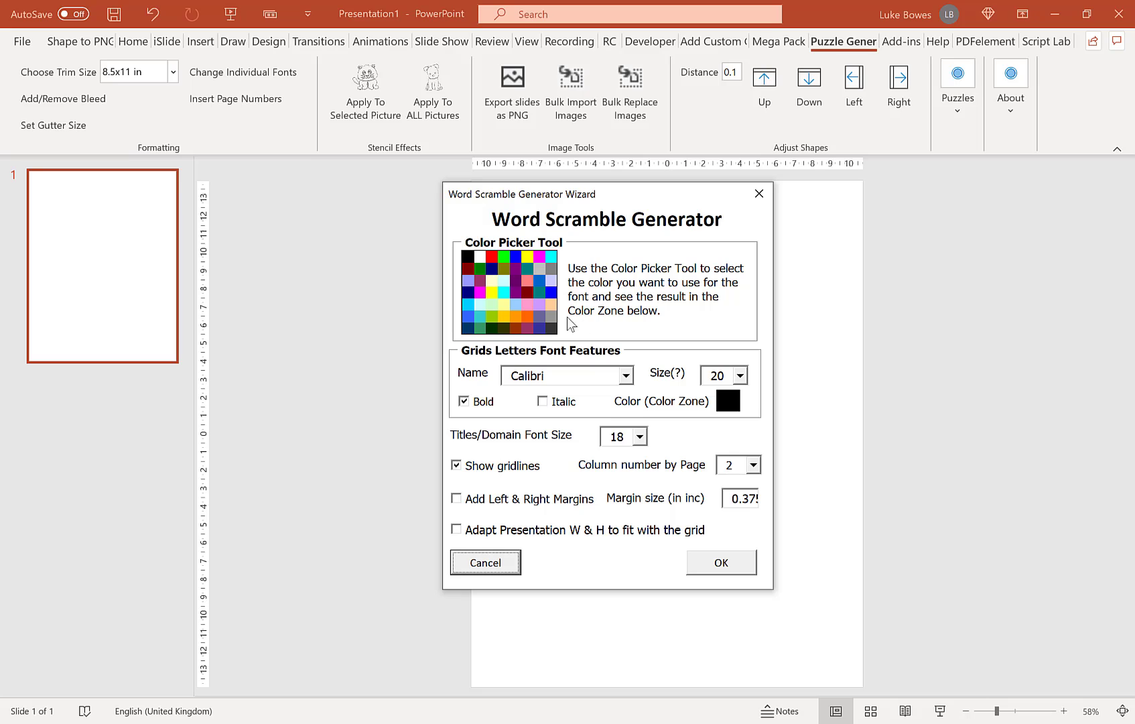
left_click(469, 256)
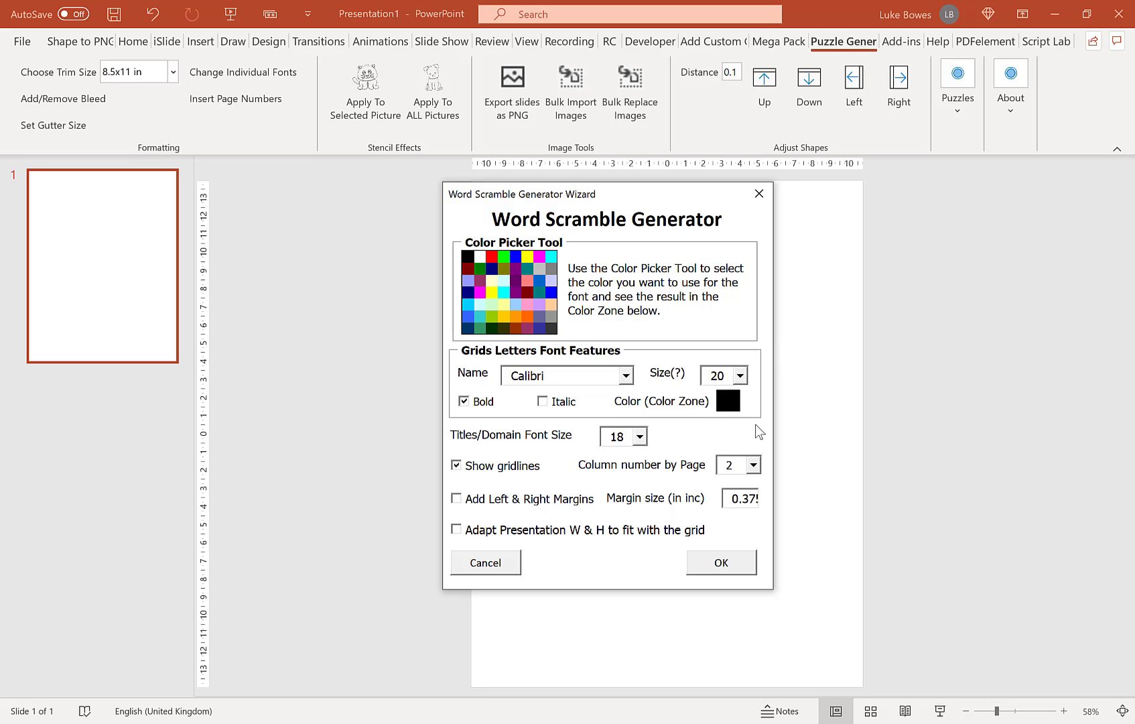
left_click_drag(623, 193, 686, 161)
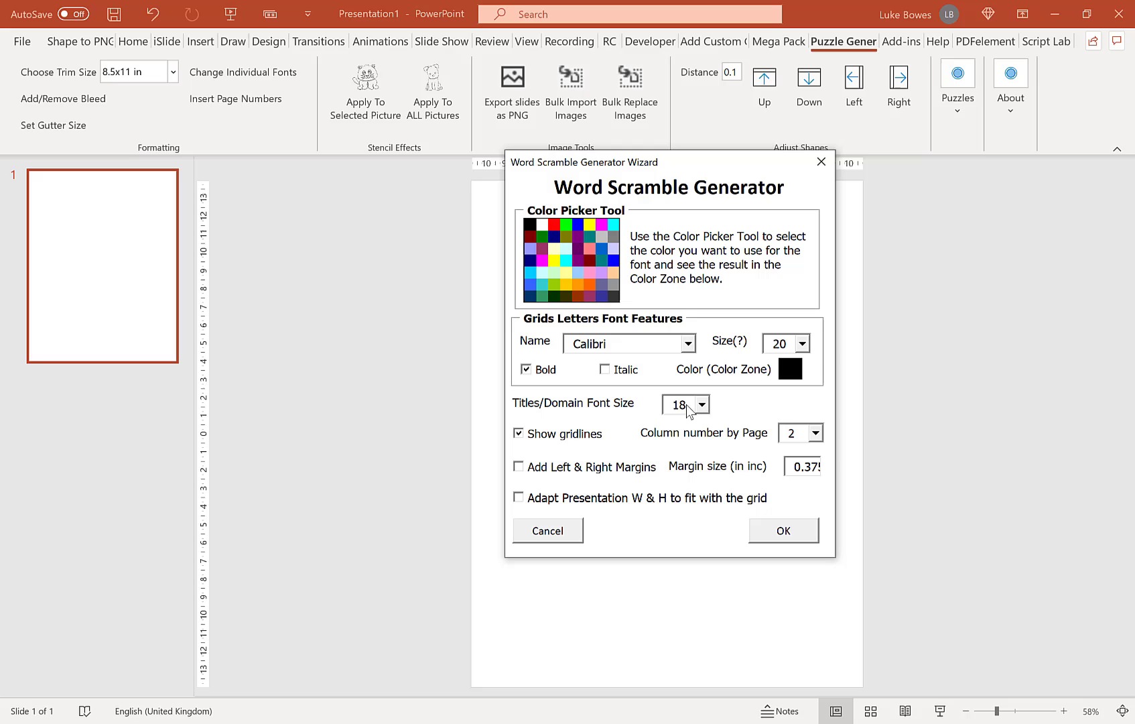
left_click(702, 404)
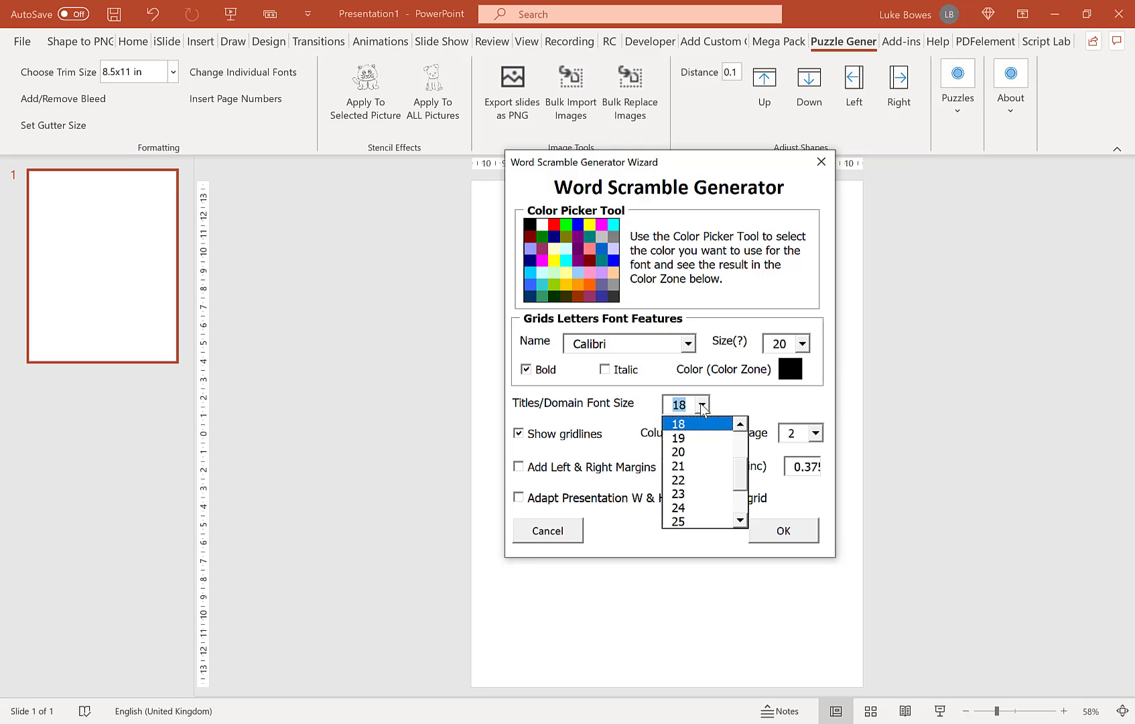
left_click(704, 507)
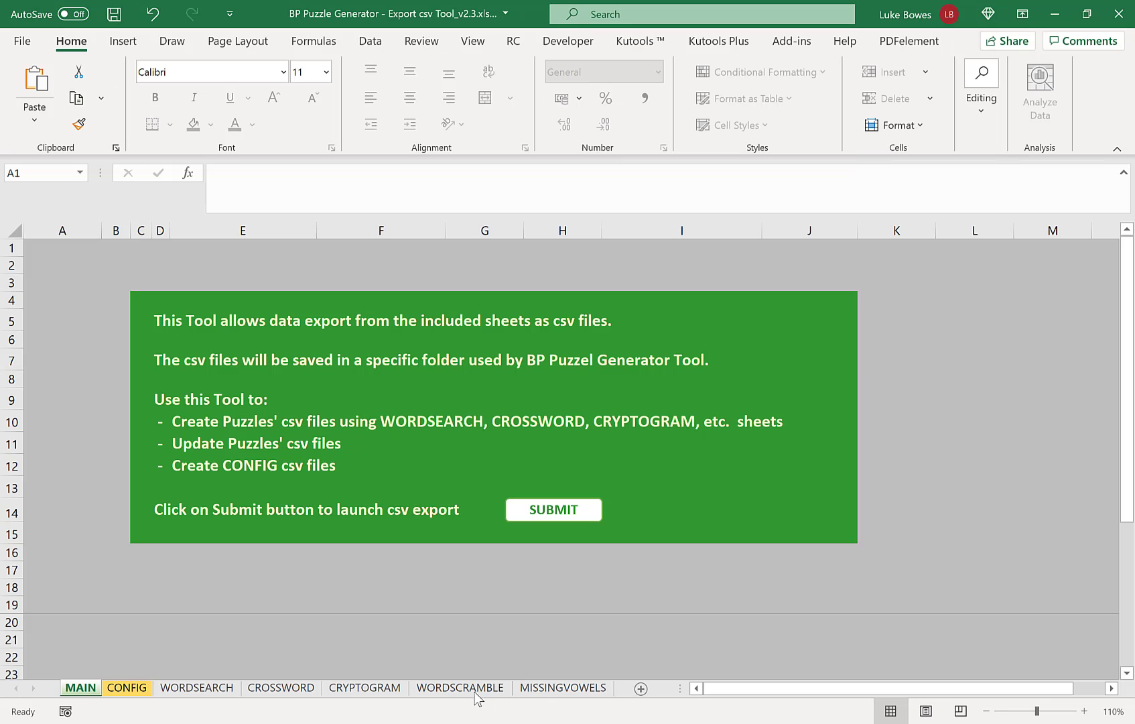
Switch to Excel's WORDSCRAMBLE sheet to view the word list
left_click(475, 692)
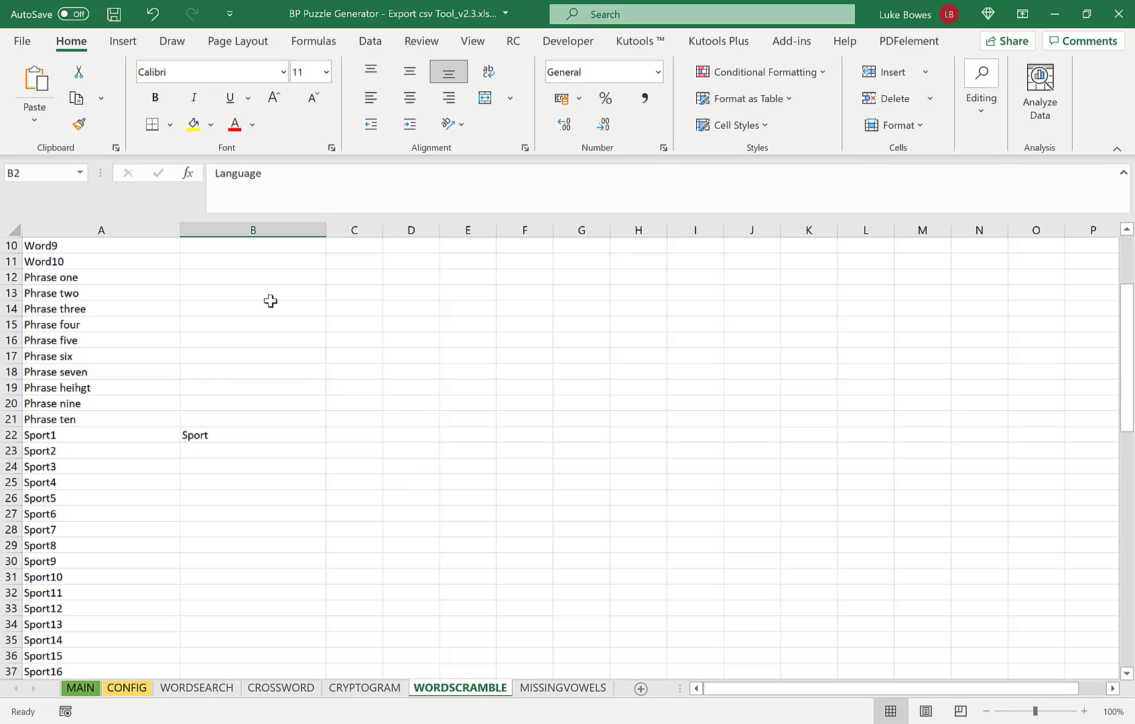
scroll(213, 434, "up", 3)
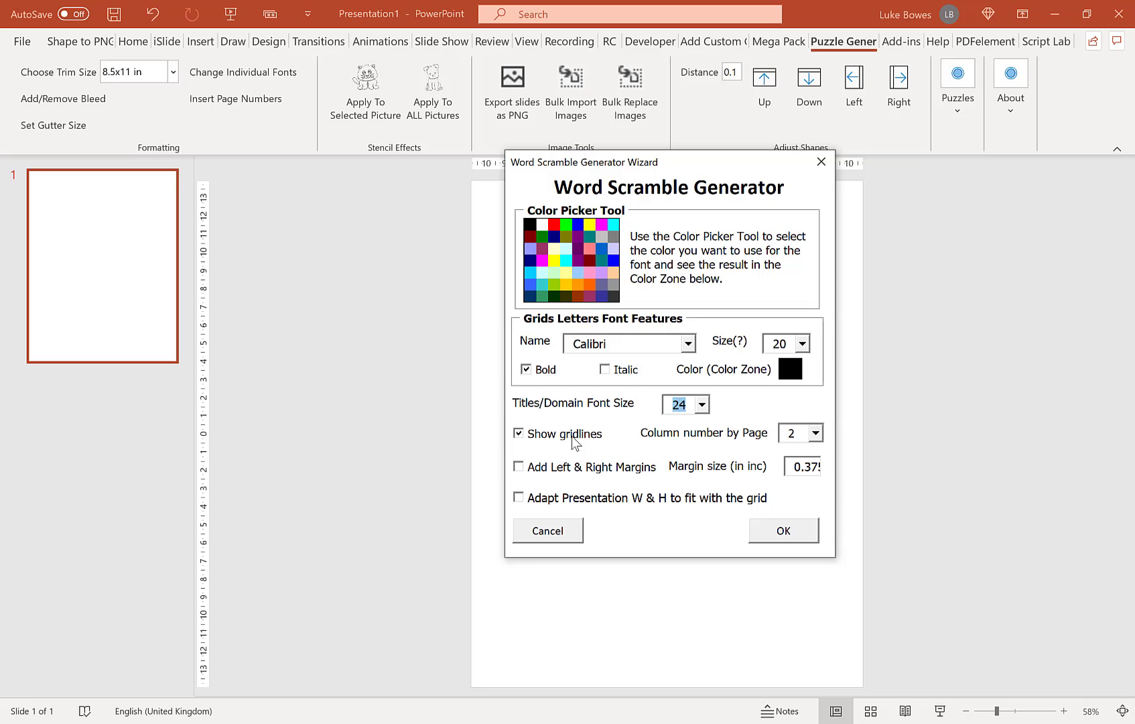
Generate the puzzle slides, undo them, and reopen the Word Scramble layout settings
left_click(785, 531)
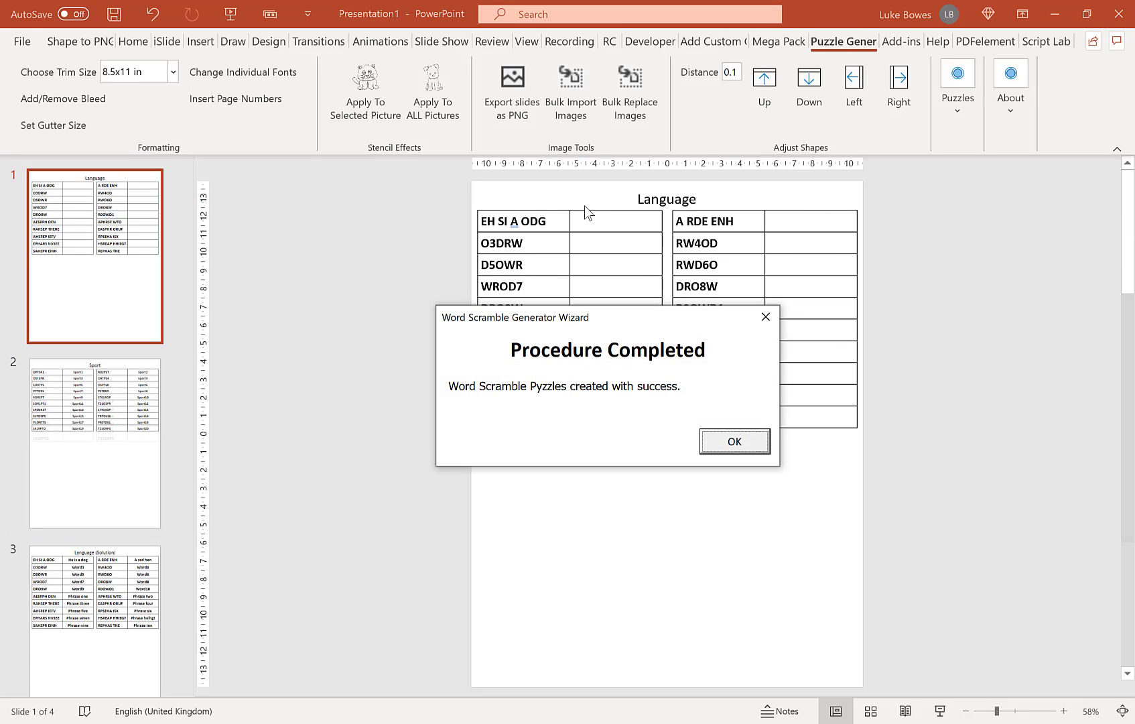
left_click(749, 446)
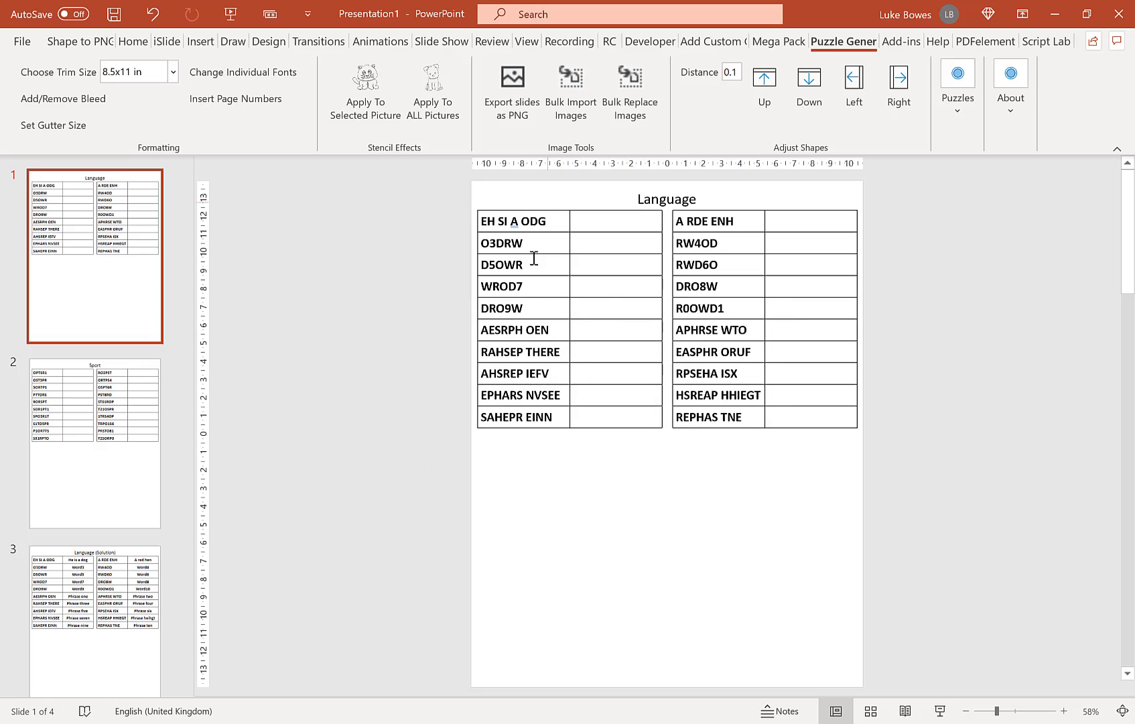
left_click(154, 14)
left_click(958, 84)
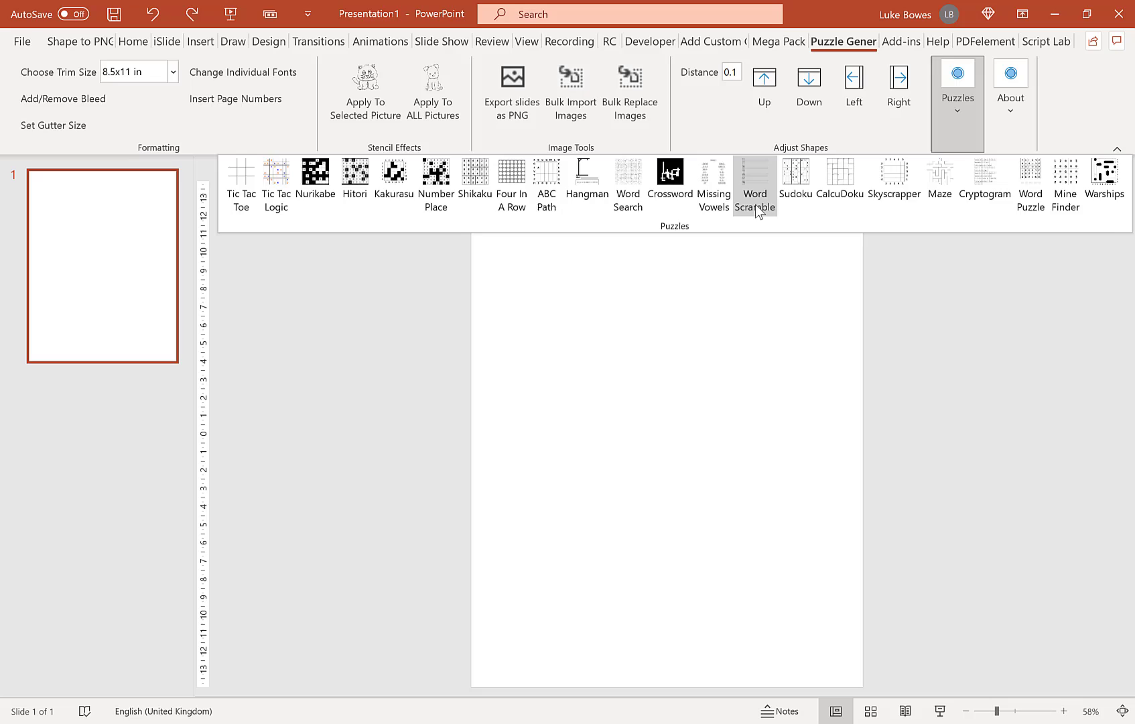
left_click(758, 205)
left_click(696, 519)
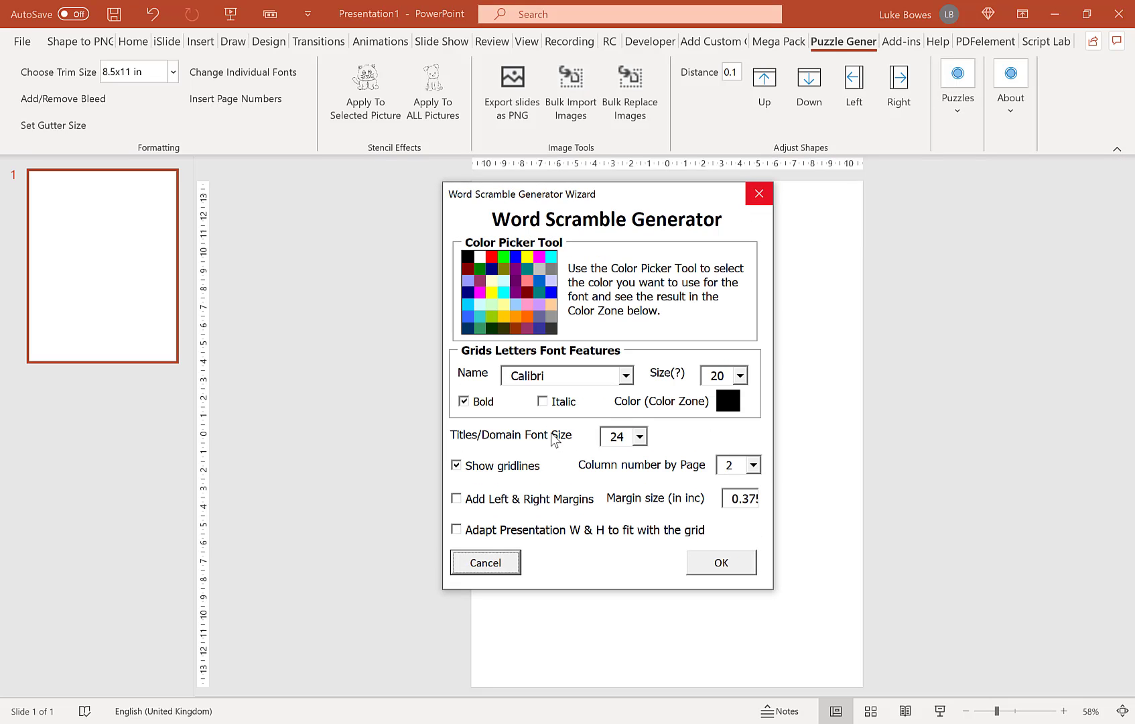
Turn off gridlines, generate and undo again, then reopen the generator settings
left_click(525, 465)
left_click(738, 570)
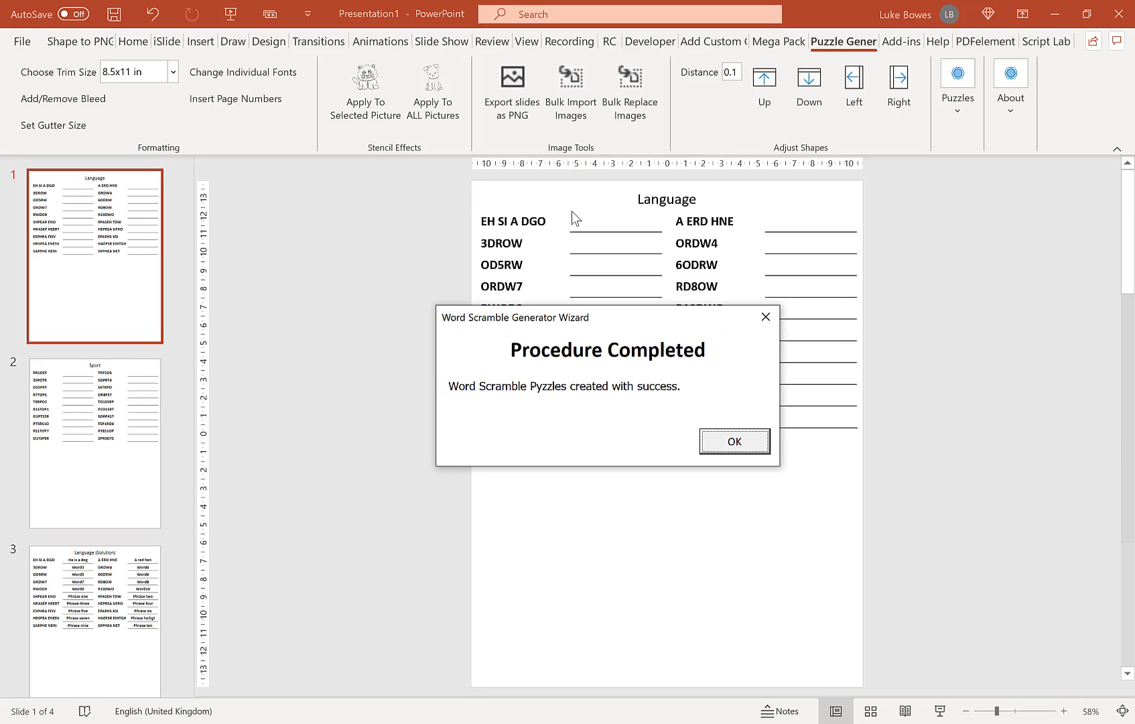
left_click(715, 449)
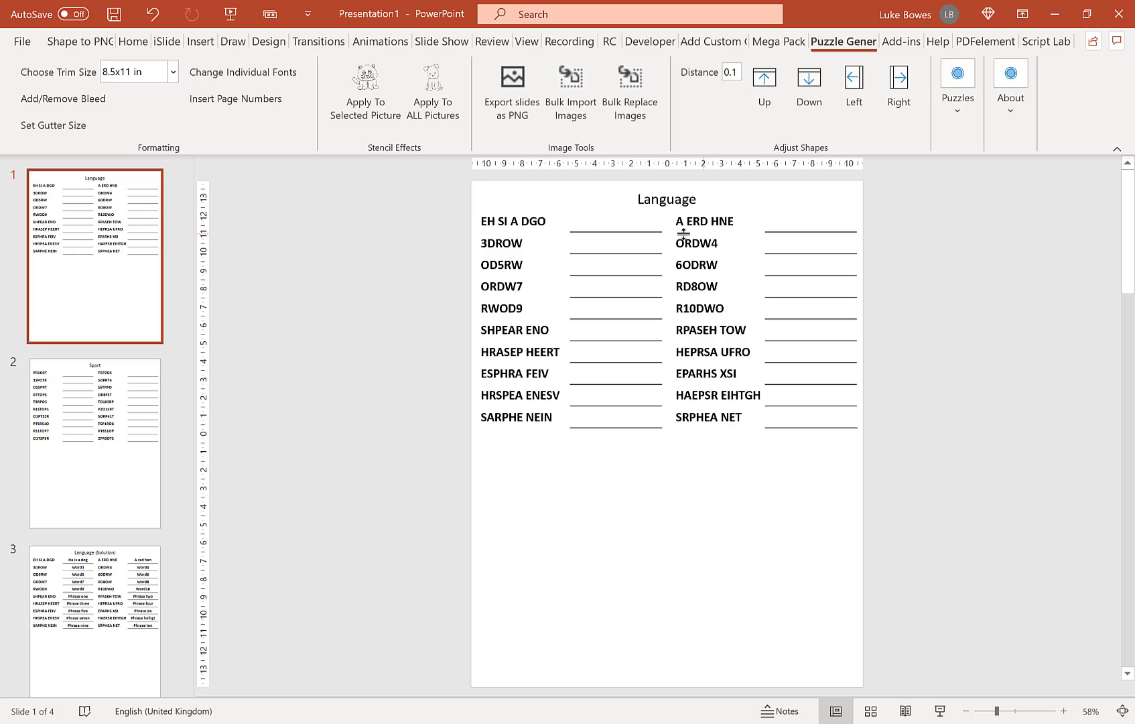
left_click(152, 13)
left_click(963, 104)
left_click(749, 182)
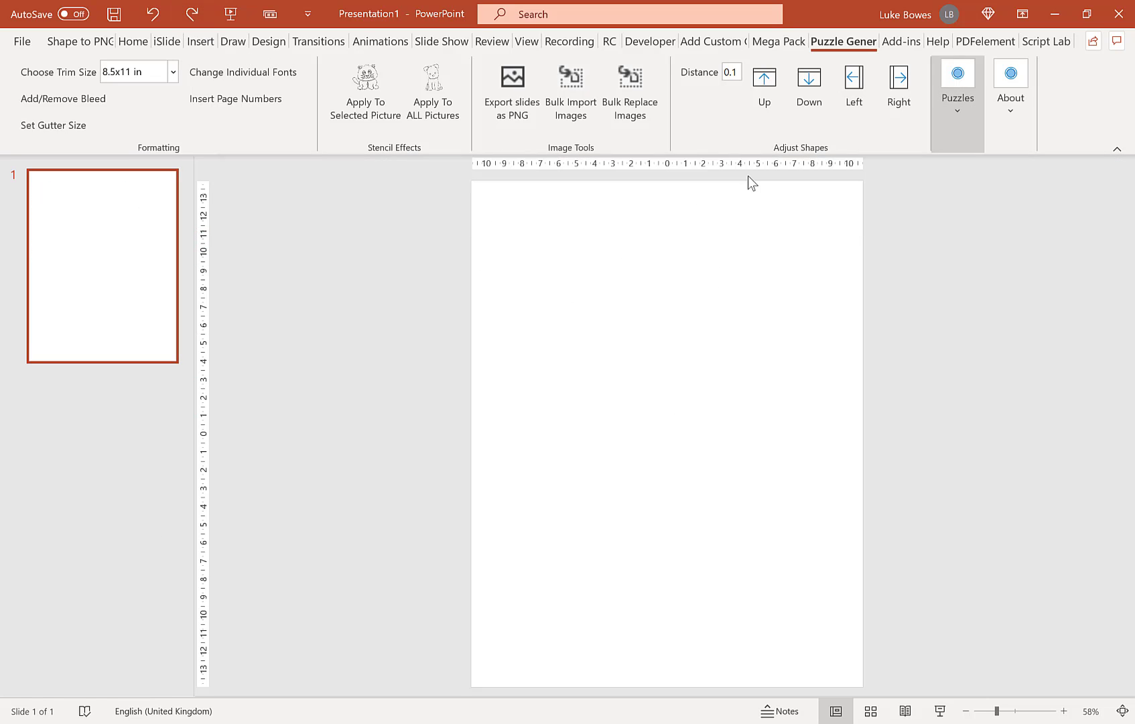
left_click(713, 515)
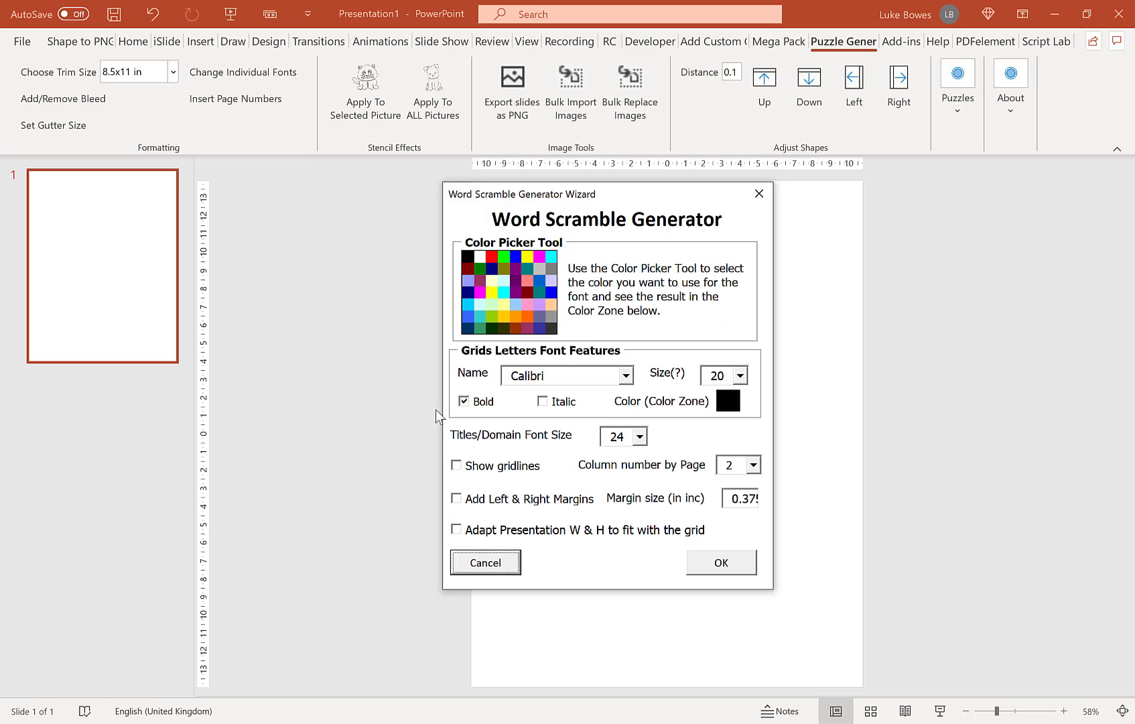
Choose one column per page and enable 1-inch left and right margins
left_click(745, 469)
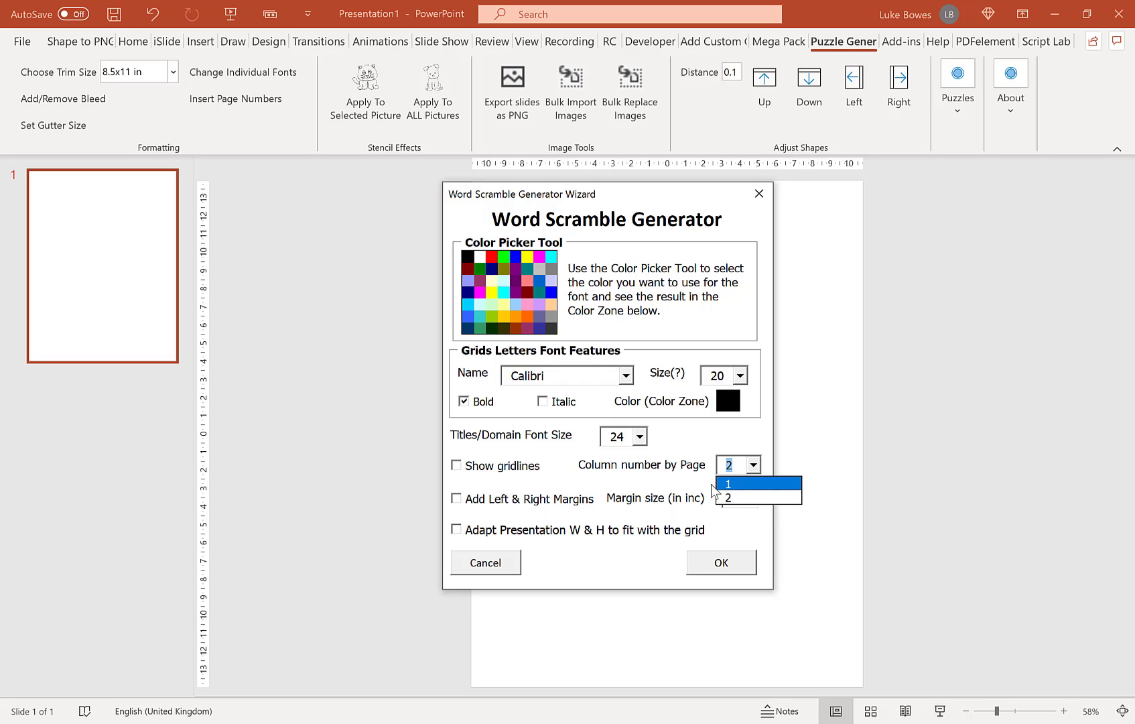
left_click(747, 483)
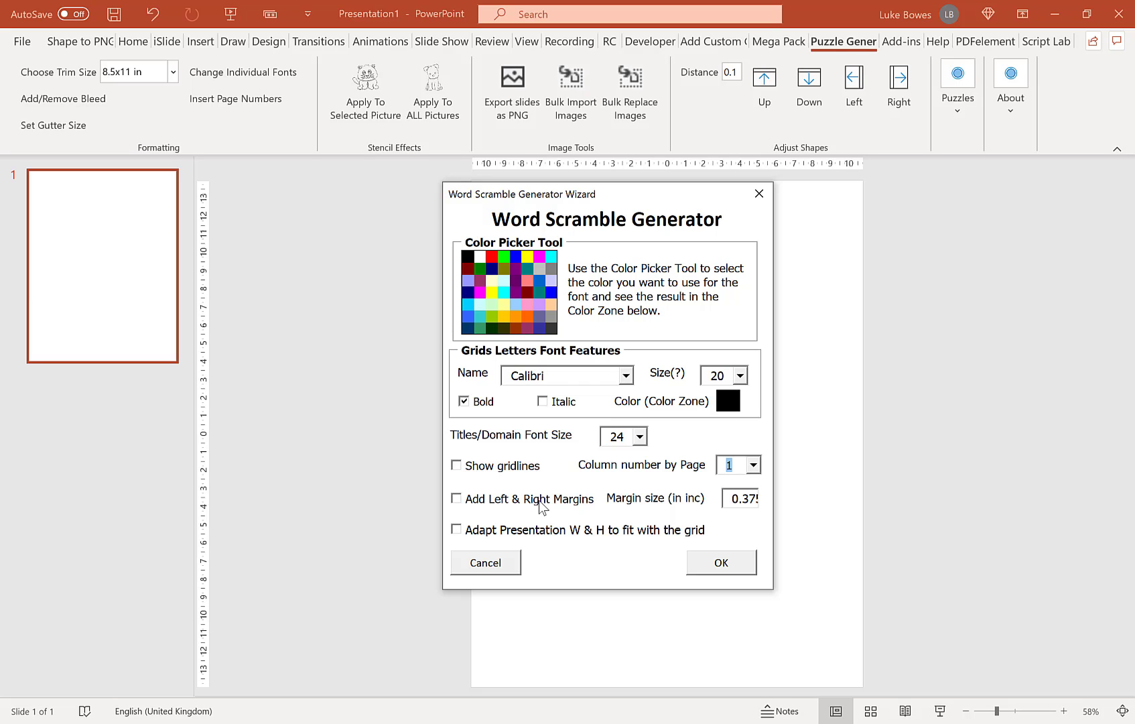
left_click(493, 504)
left_click_drag(733, 498, 779, 493)
type("1")
left_click_drag(566, 199, 600, 205)
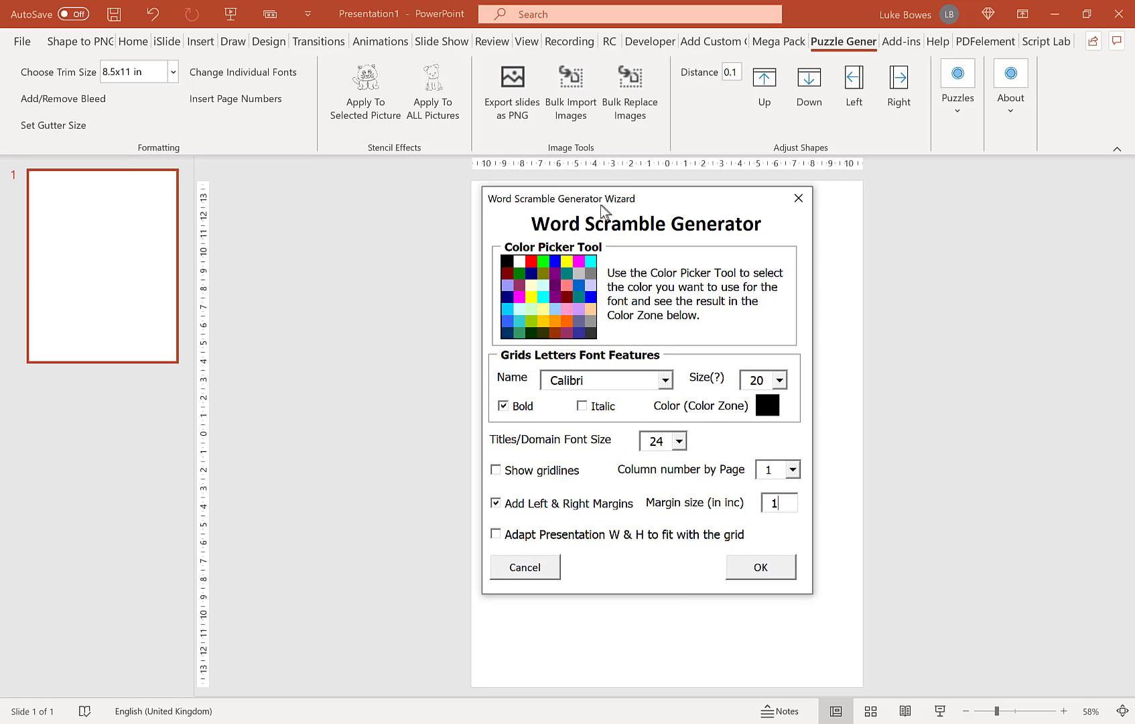
mouse_move(601, 205)
left_mouse_down()
mouse_move(529, 209)
mouse_move(593, 205)
left_mouse_up()
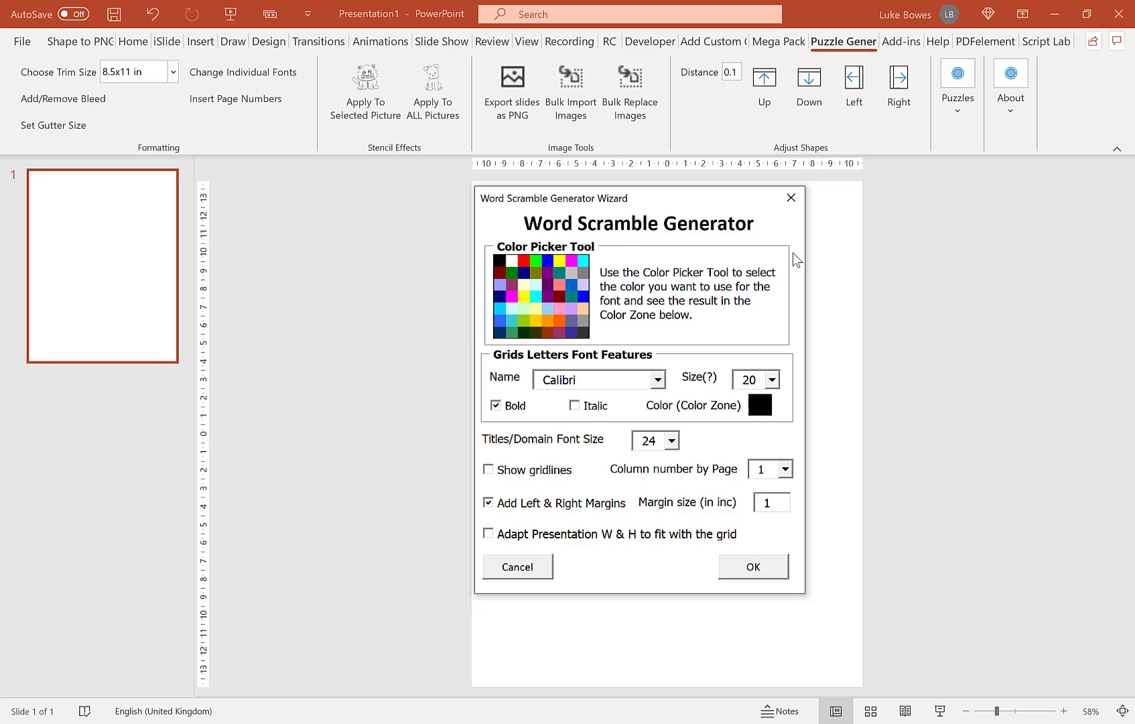
Generate the one-column slides, browse the puzzle and solution slides, and return to slide 1
left_click(760, 569)
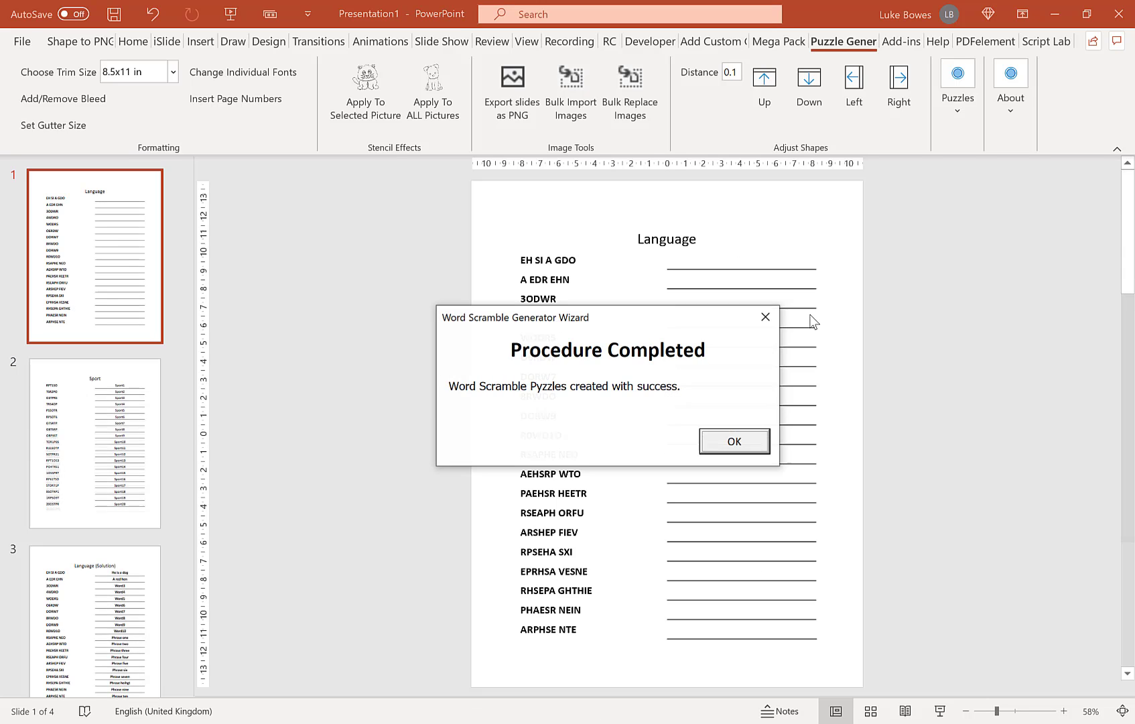
left_click(733, 440)
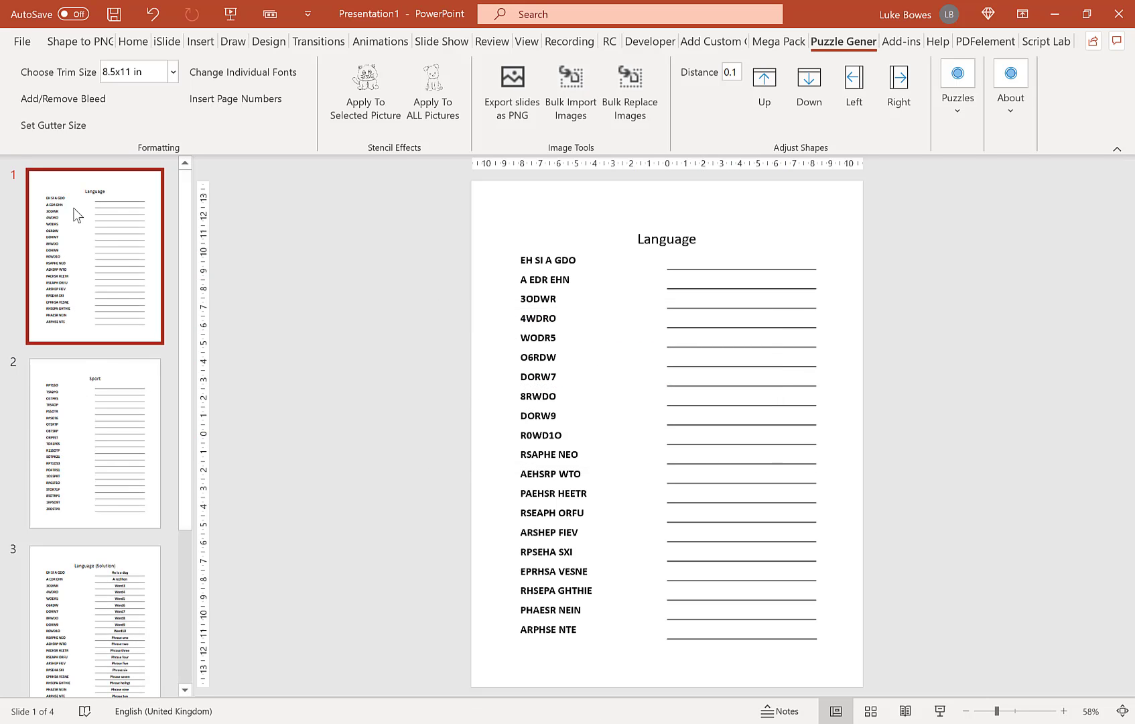
left_click(104, 451)
left_click(128, 311)
left_click(124, 376)
scroll(133, 353, "down", 2)
scroll(132, 382, "down", 1)
left_click(128, 398)
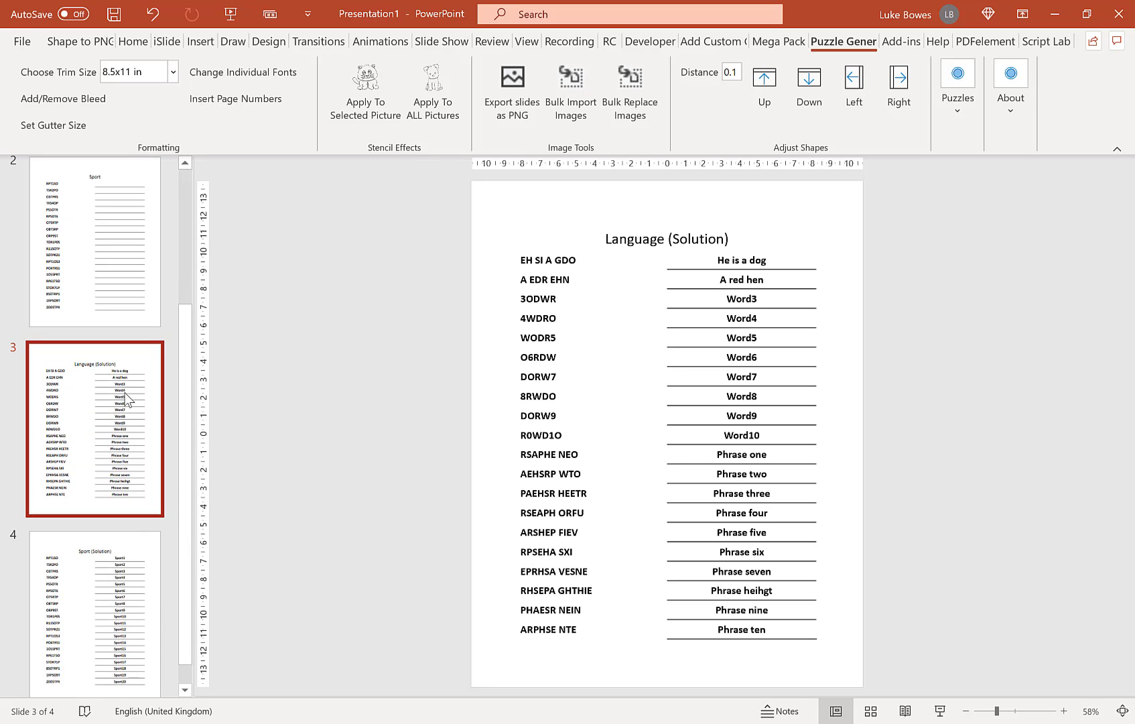
scroll(125, 461, "down", 1)
left_click(113, 560)
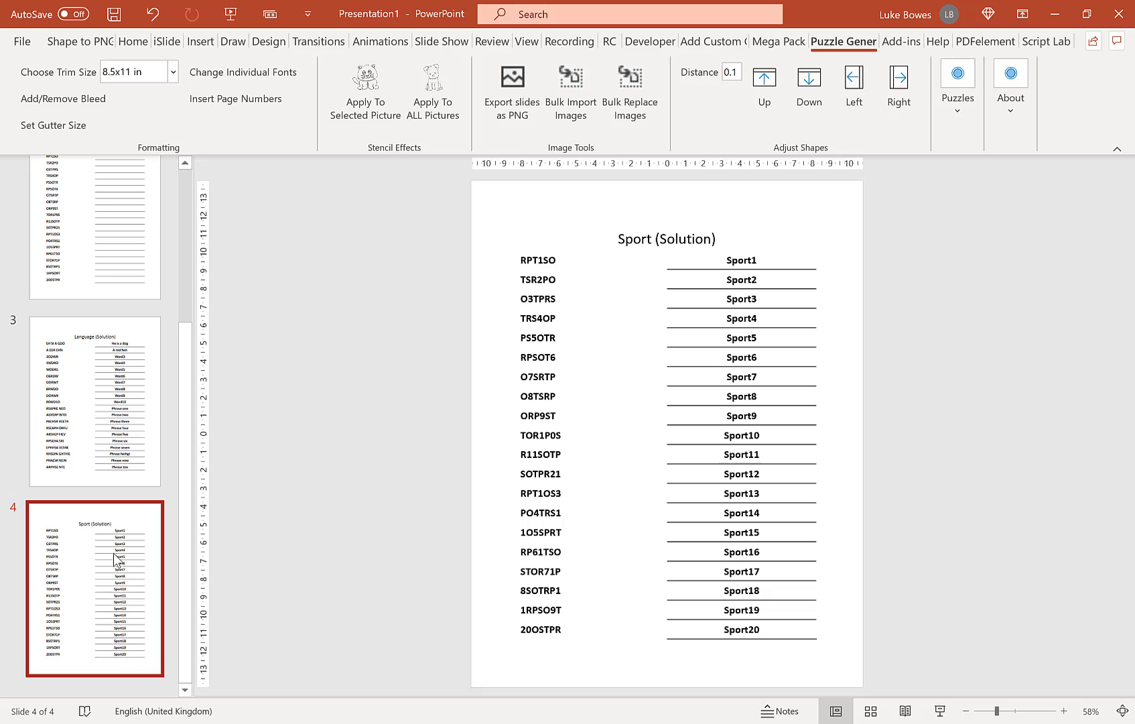
scroll(89, 399, "up", 4)
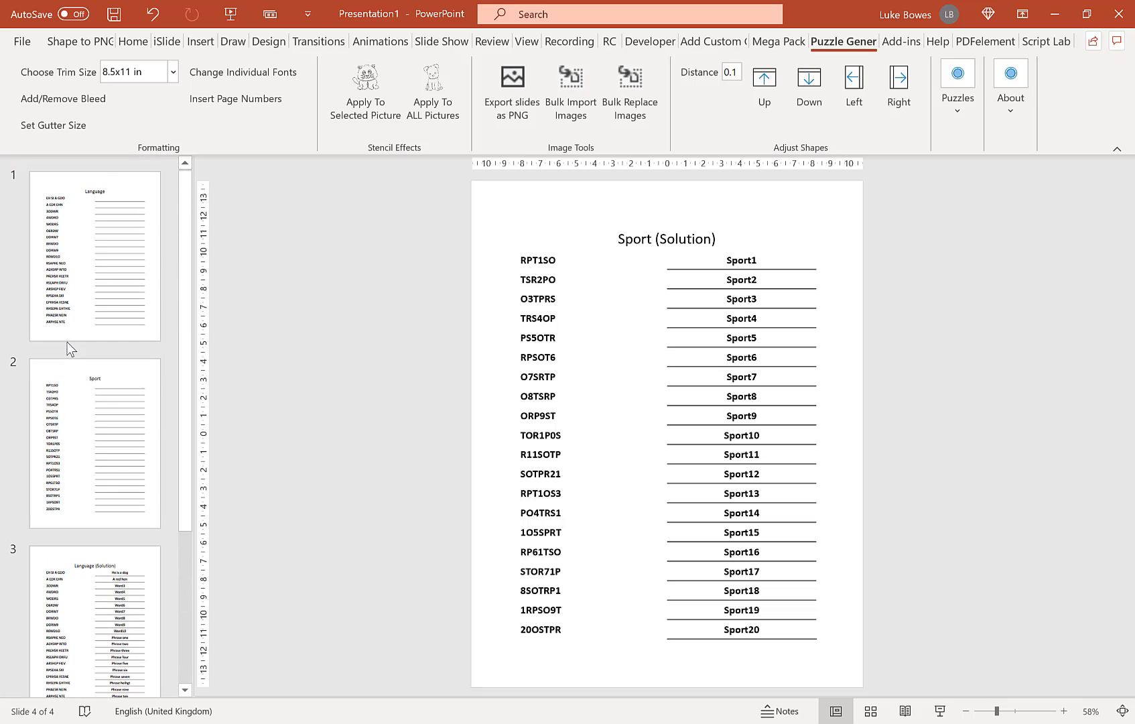
left_click(96, 256)
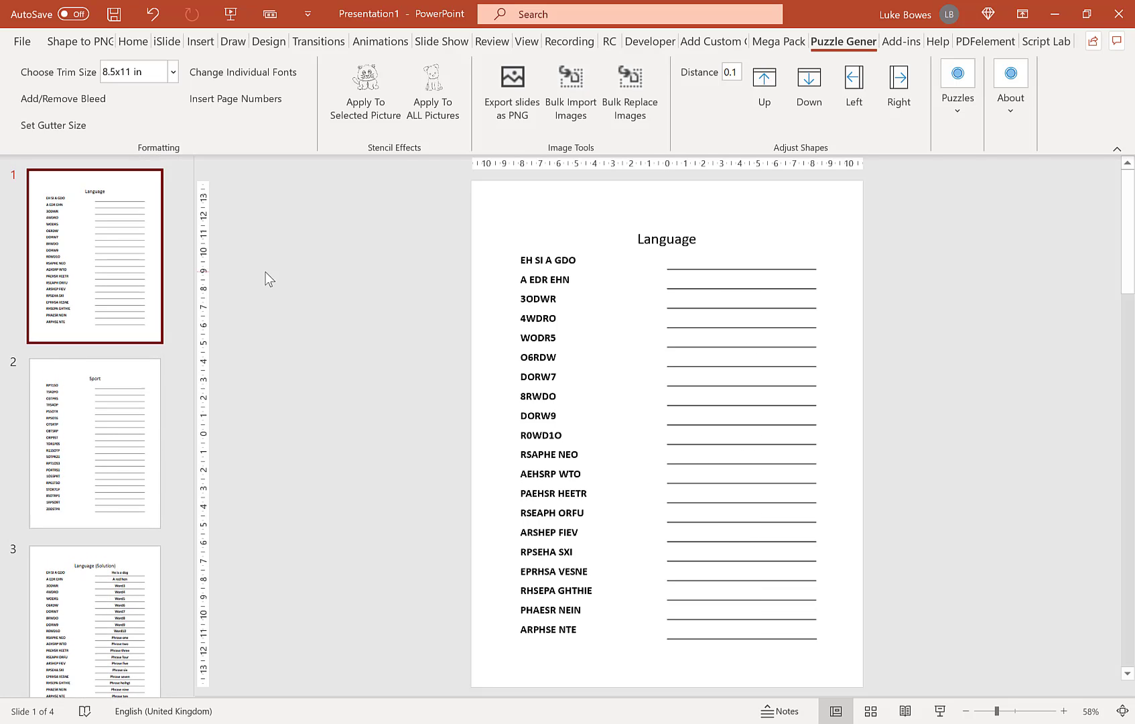
Move the Language title box up by 0.3 in with Adjust Shapes
left_click(676, 236)
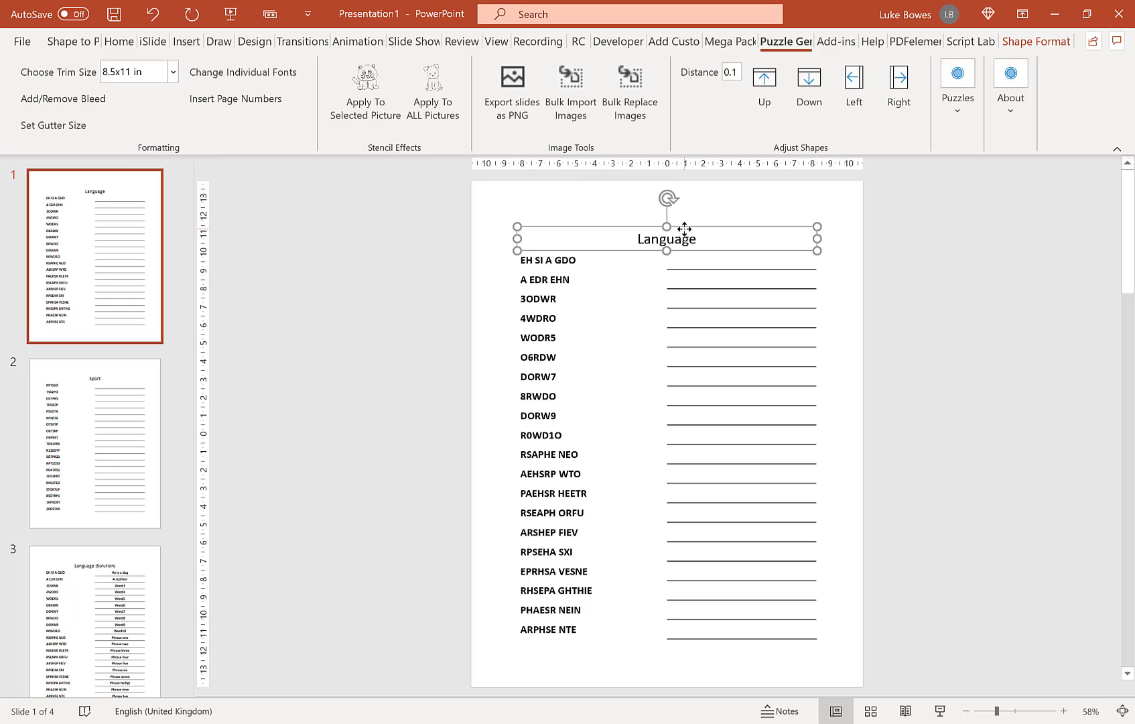
left_click(680, 228)
left_click(732, 72)
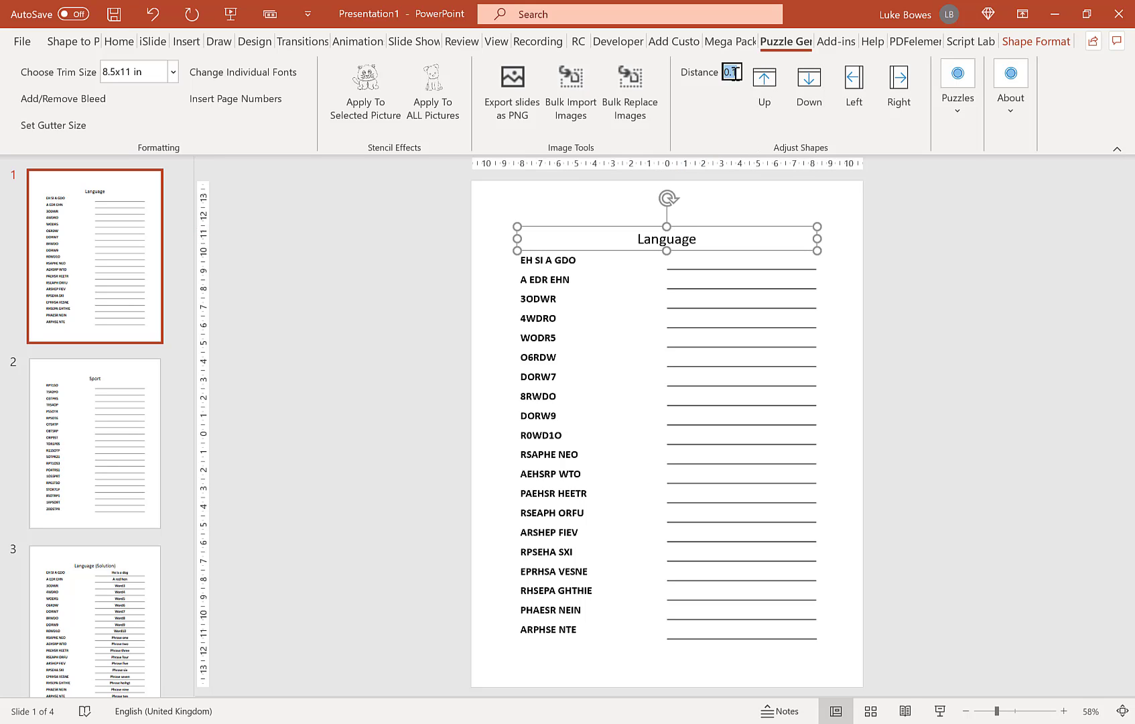
key("BackSpace")
type("3")
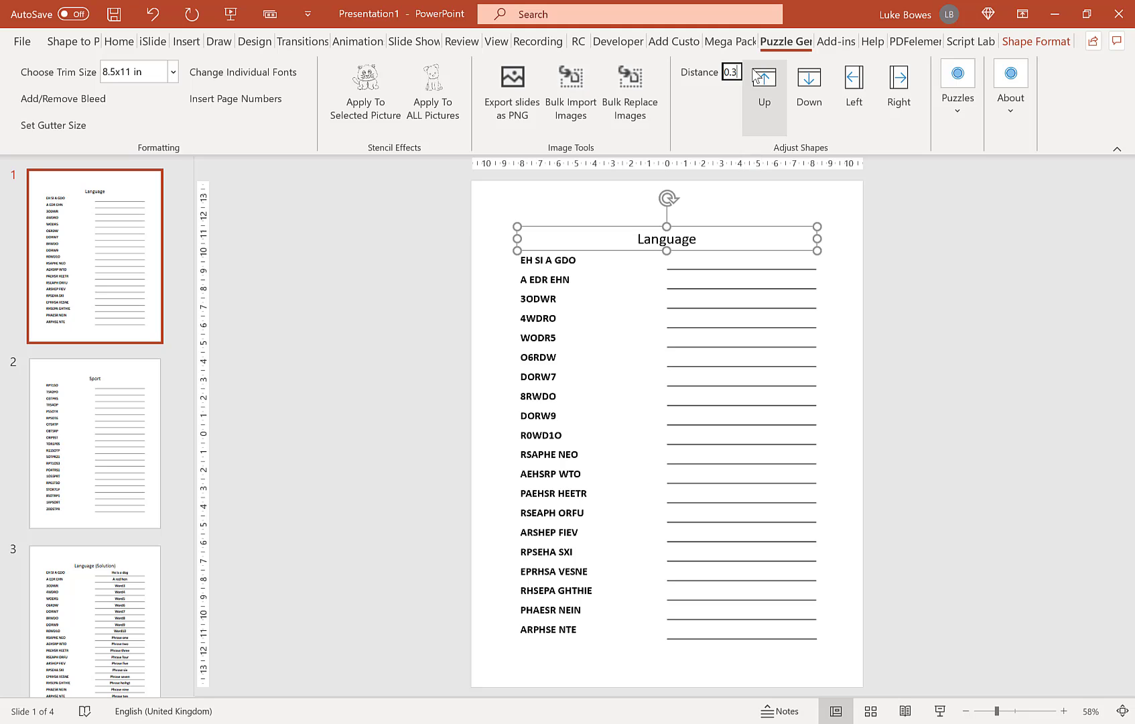
left_click(753, 89)
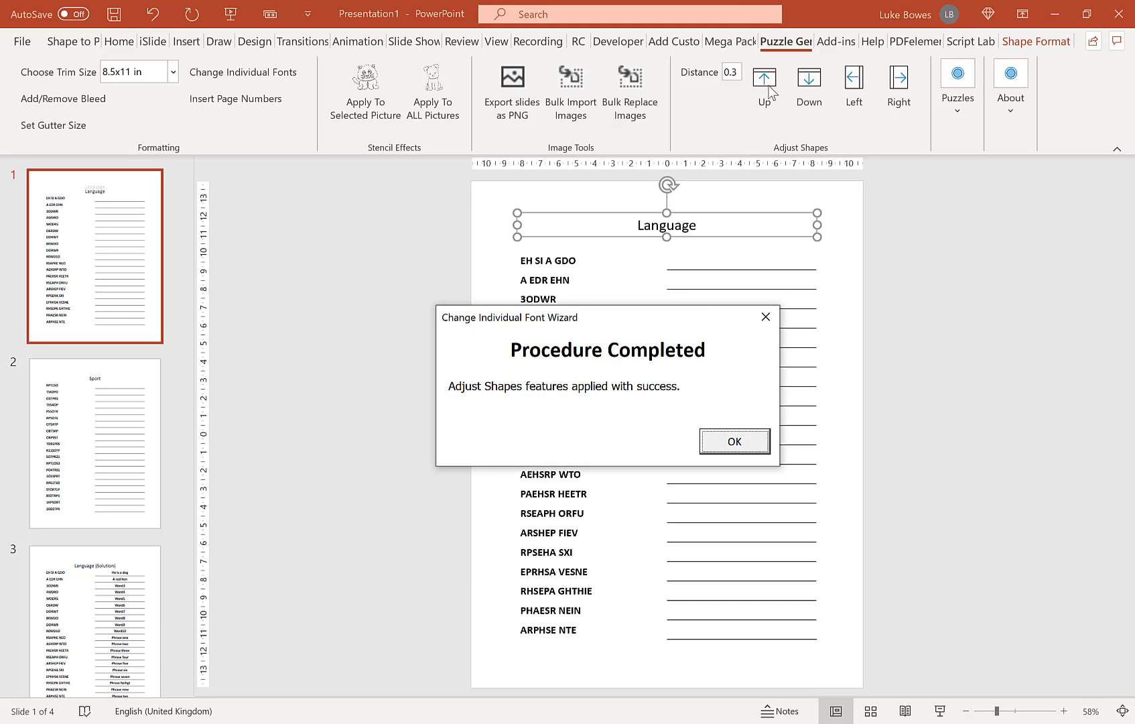
left_click(735, 441)
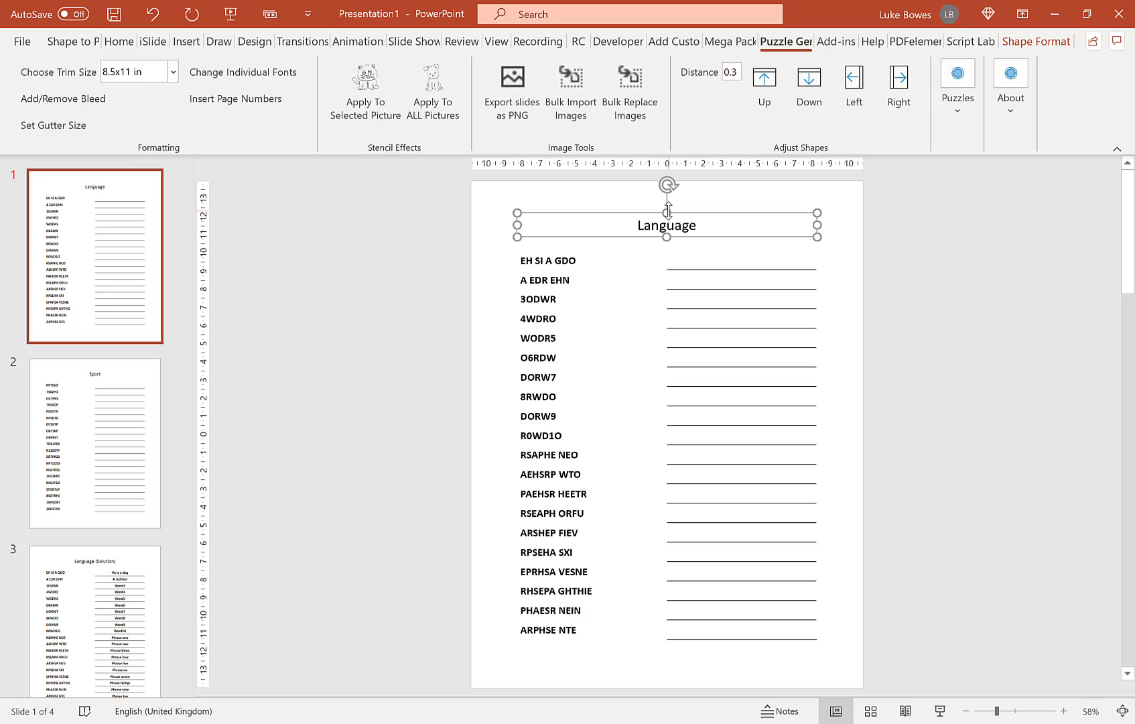
Check the Sport and solution slides, then select the Language slide's word table
left_click(125, 415)
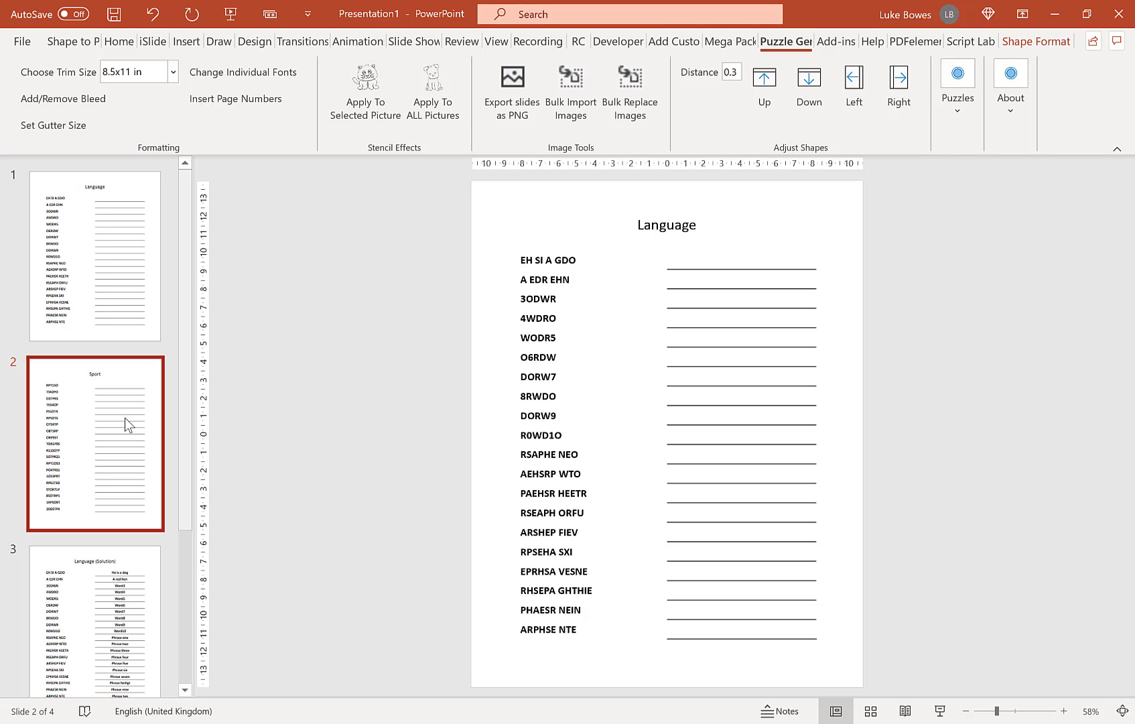
scroll(122, 396, "down", 3)
left_click(118, 438)
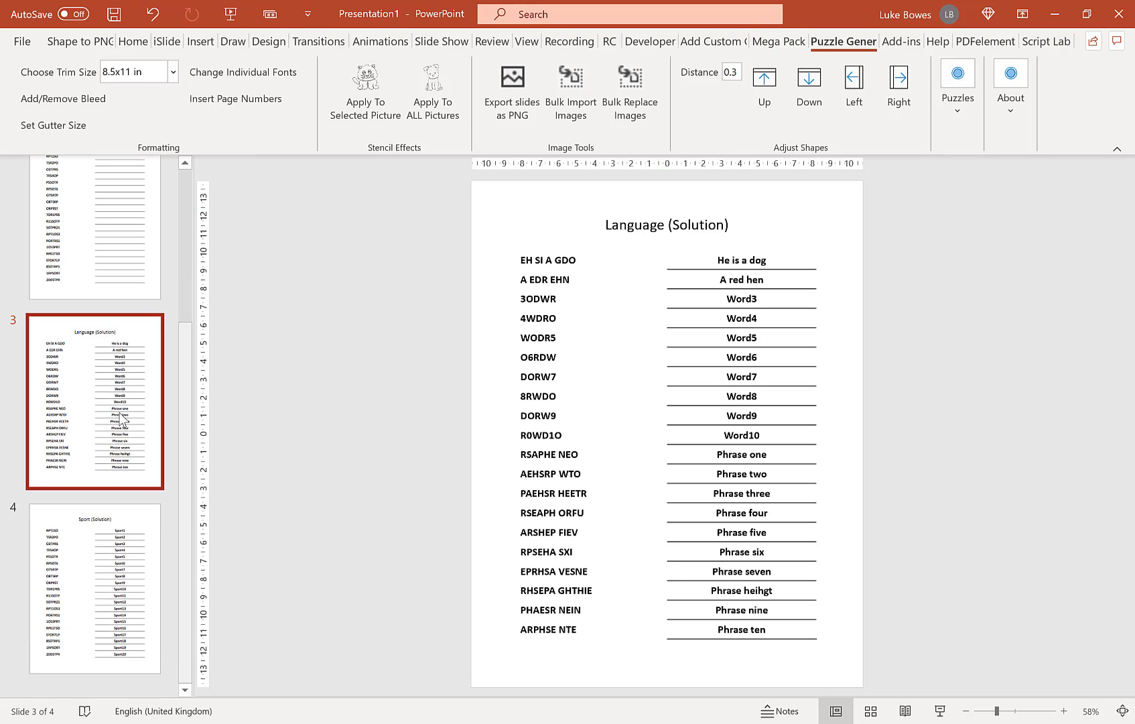
left_click(123, 578)
scroll(89, 355, "up", 3)
left_click(96, 282)
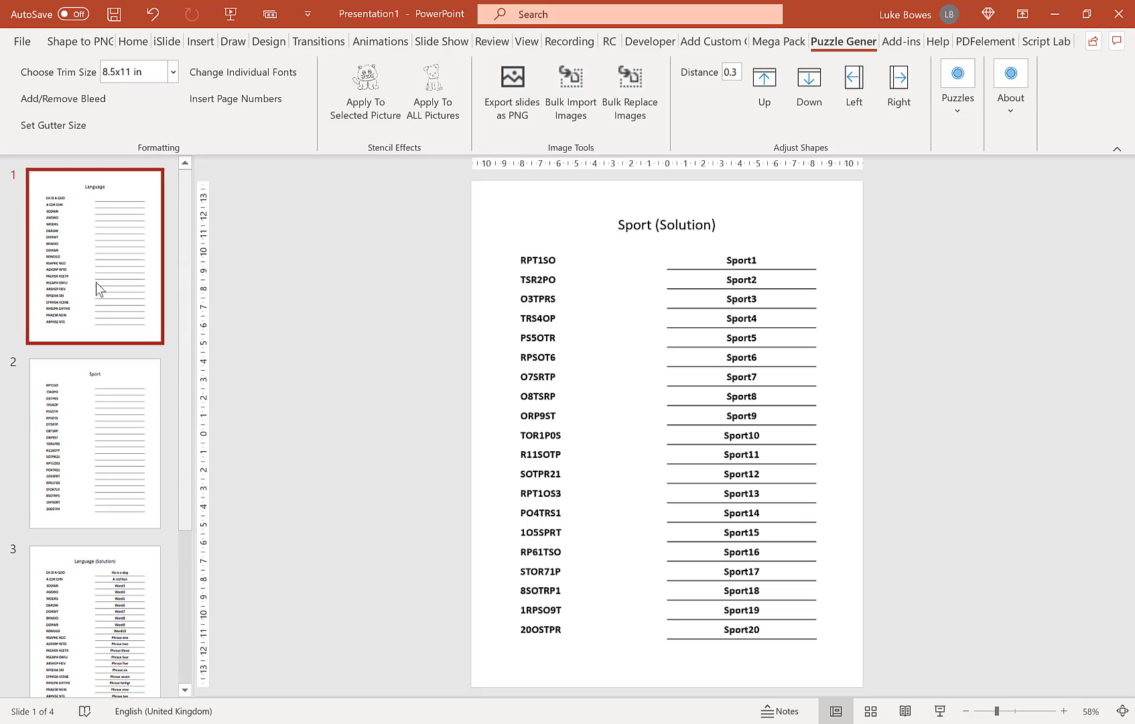
left_click(547, 266)
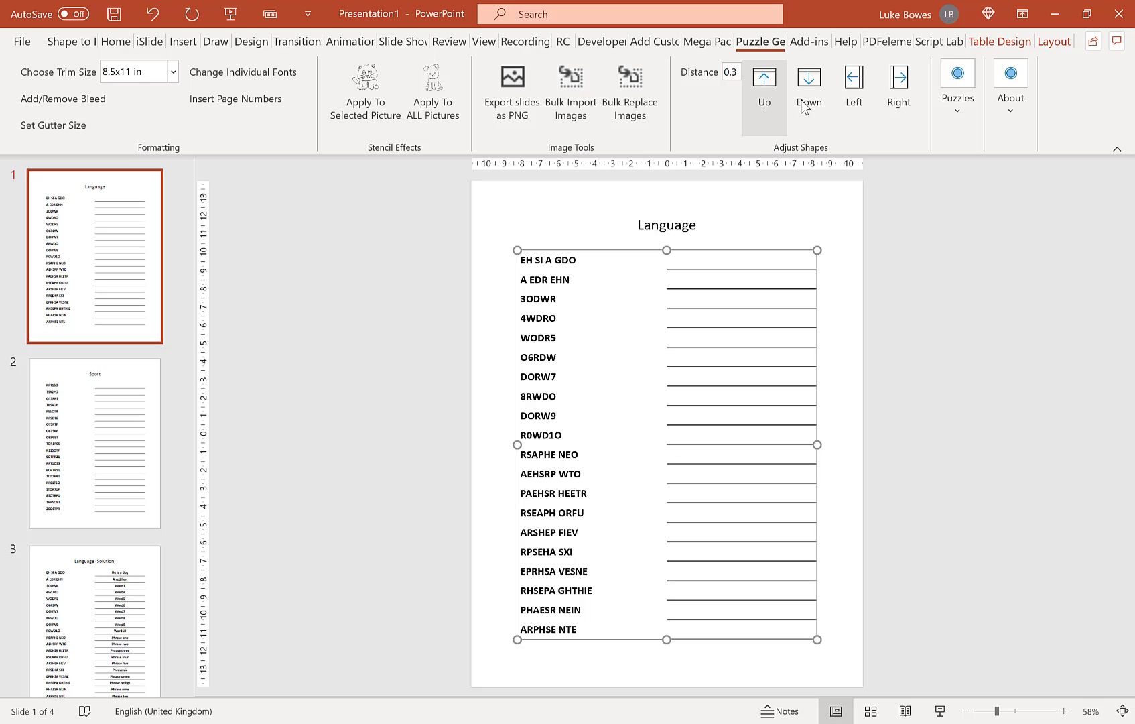
left_click(669, 228)
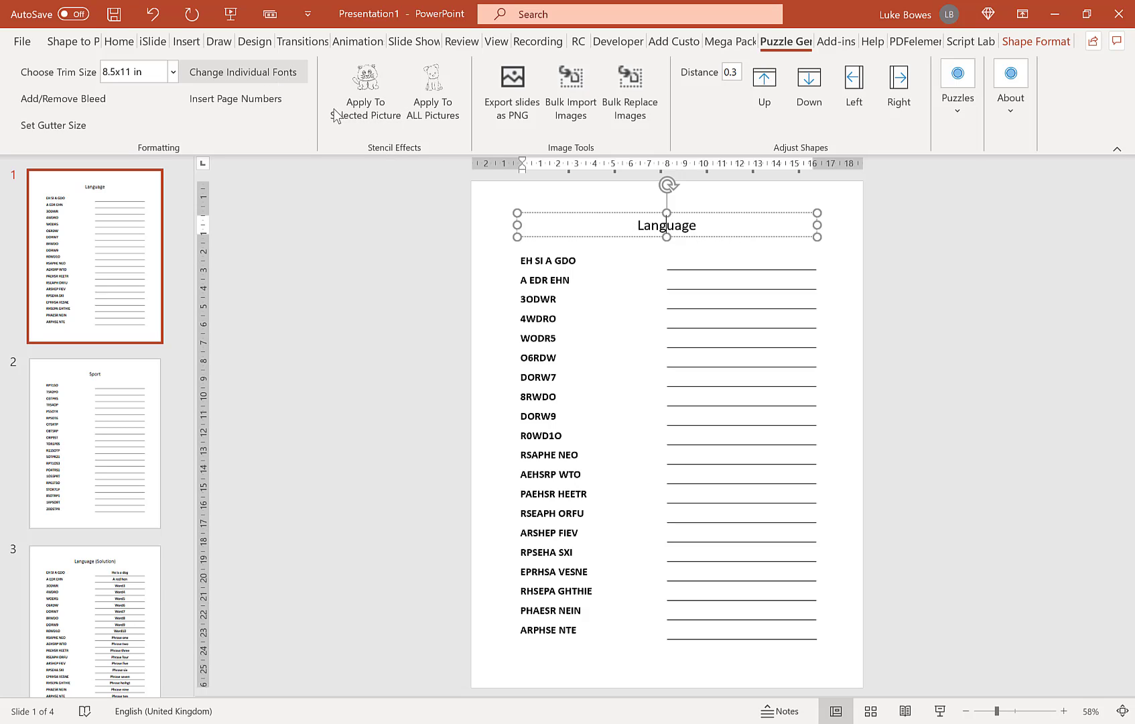
left_click(547, 262)
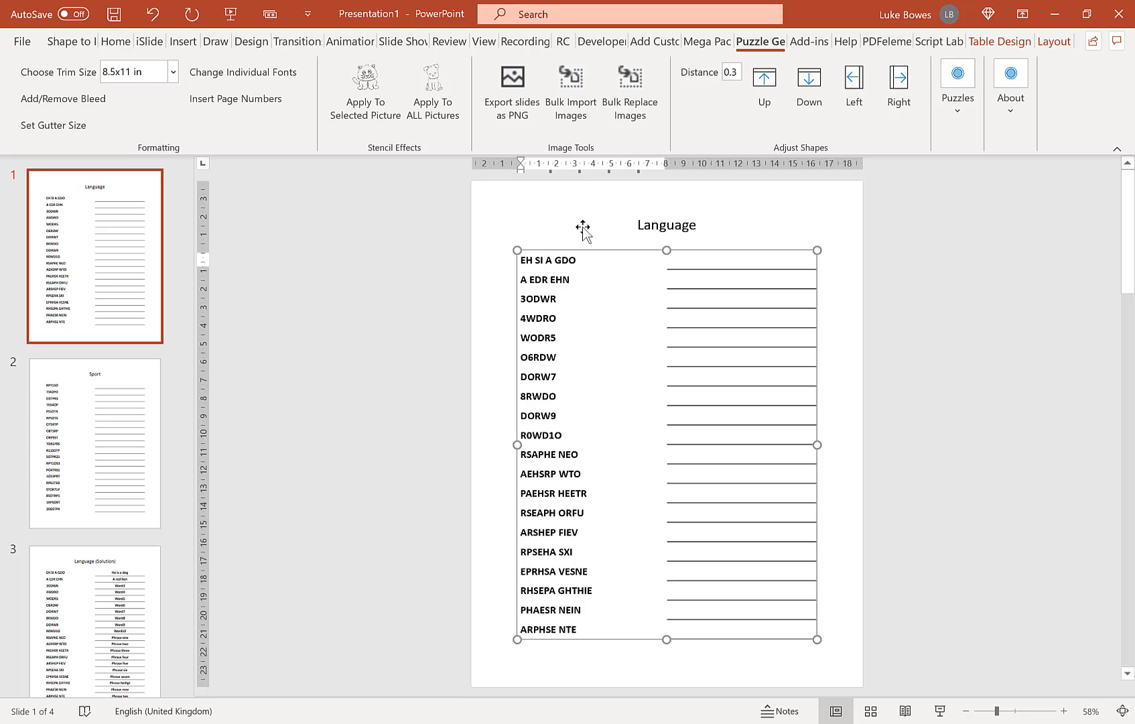
left_click(668, 224)
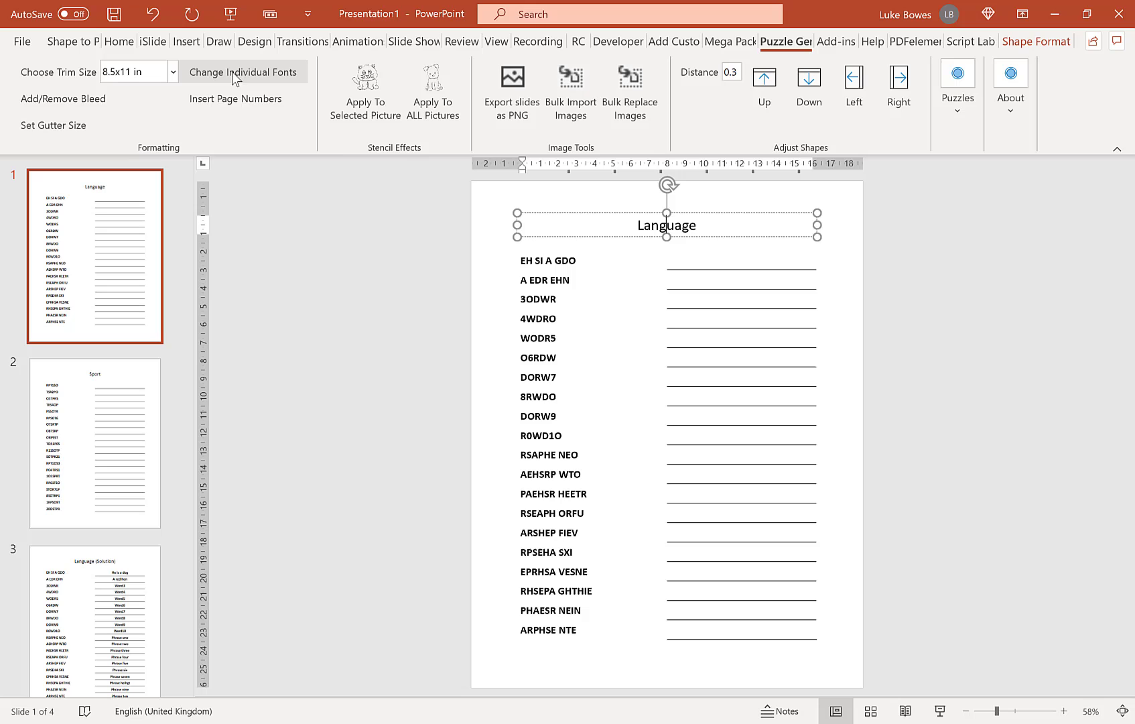
left_click(256, 78)
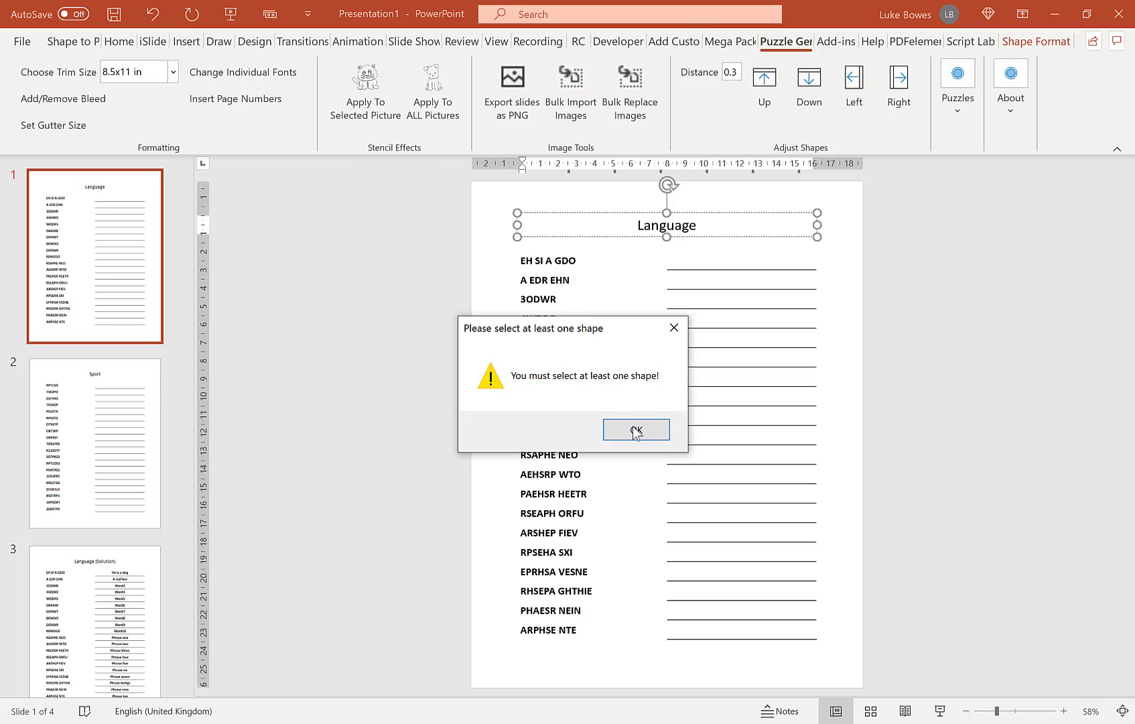
left_click(634, 432)
left_click(592, 213)
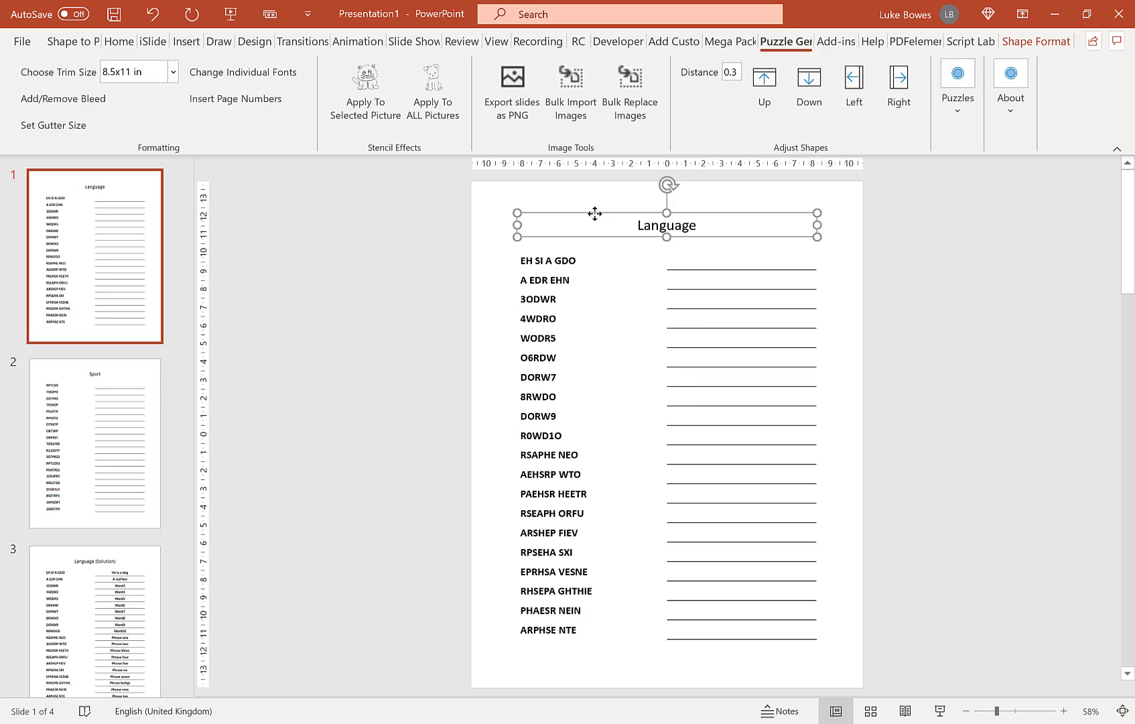
Apply a dark, bold 30 pt font to the puzzle titles with Change Individual Fonts
left_click(226, 72)
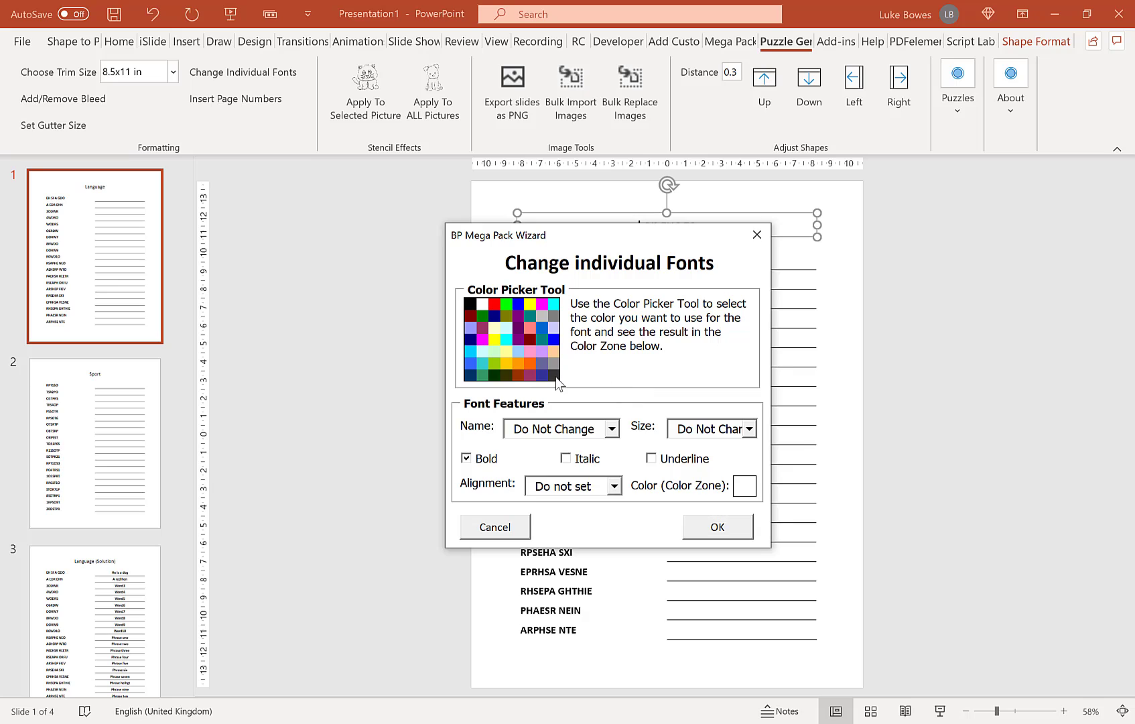
left_click(555, 377)
left_click(731, 429)
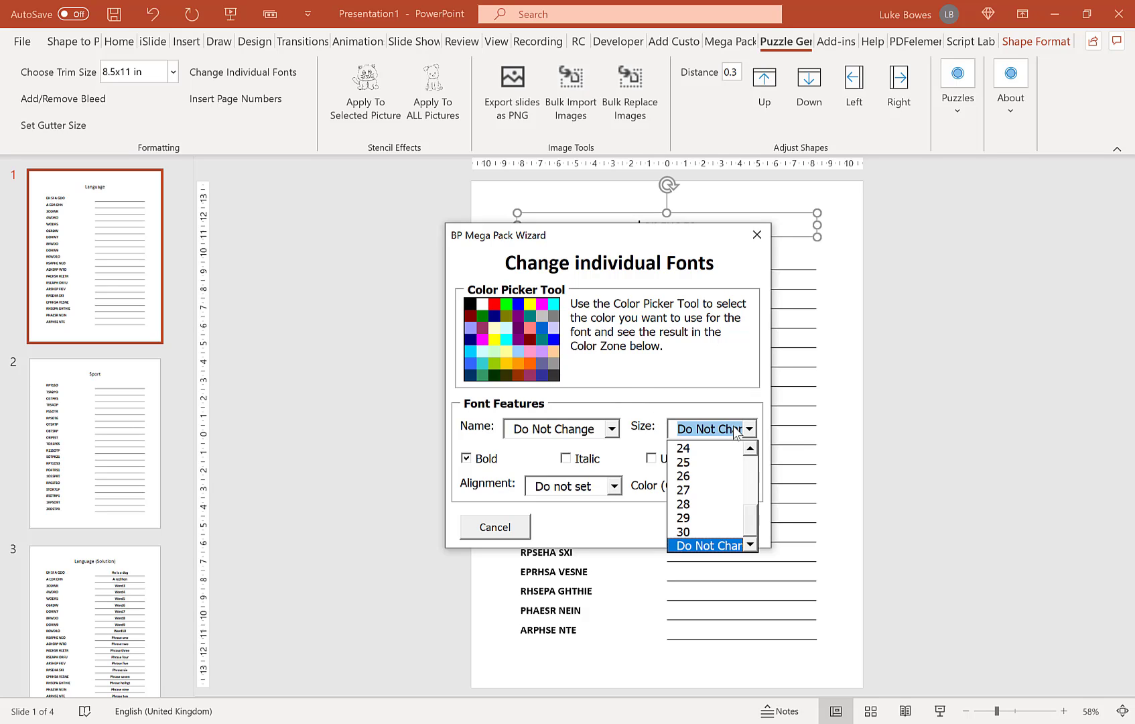
left_click(711, 532)
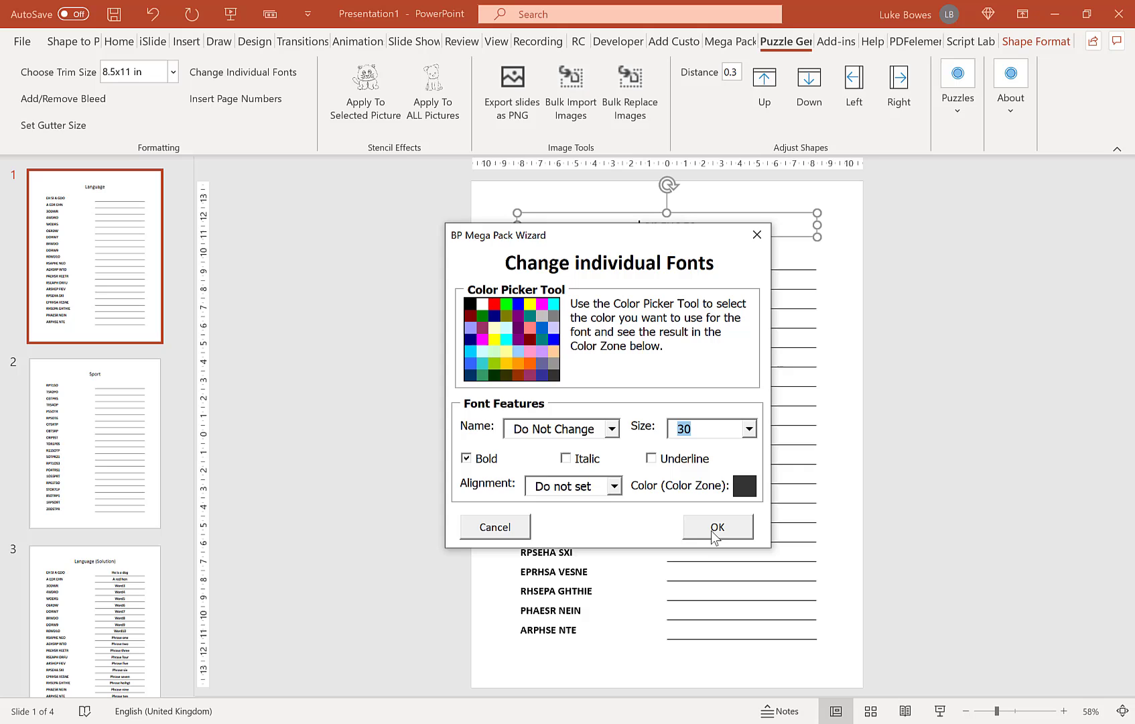
left_click(713, 532)
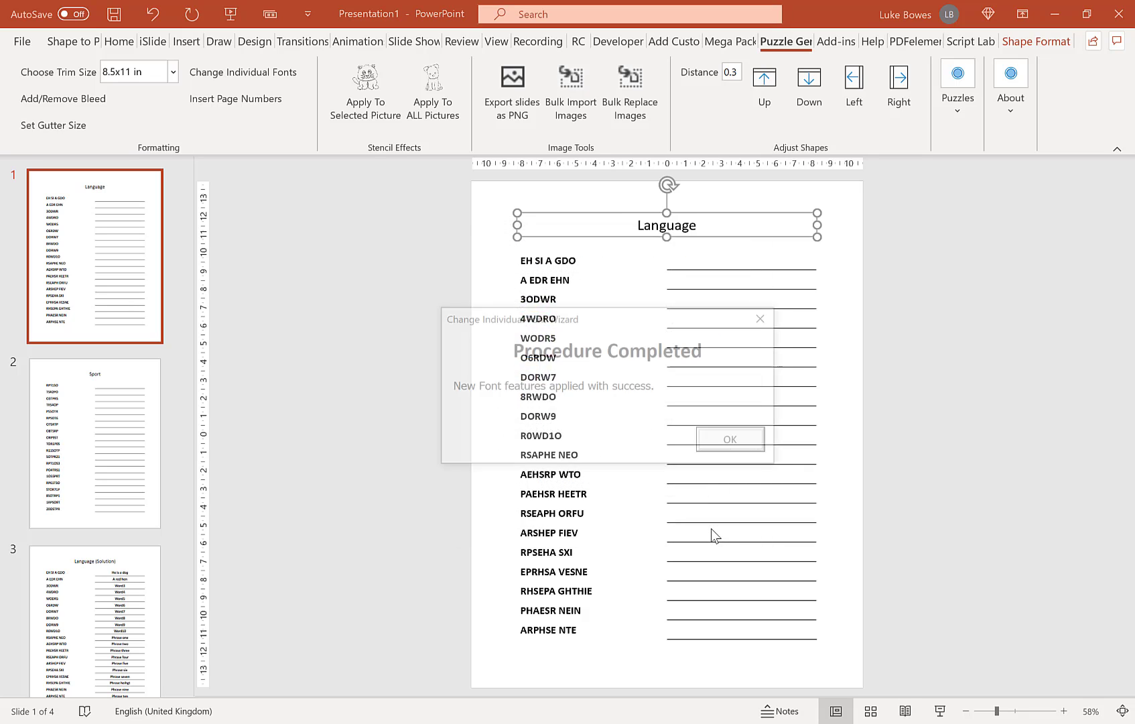
left_click(745, 446)
Review the Sport, Language (Solution) and Sport (Solution) slides, then return to Language
left_click(86, 418)
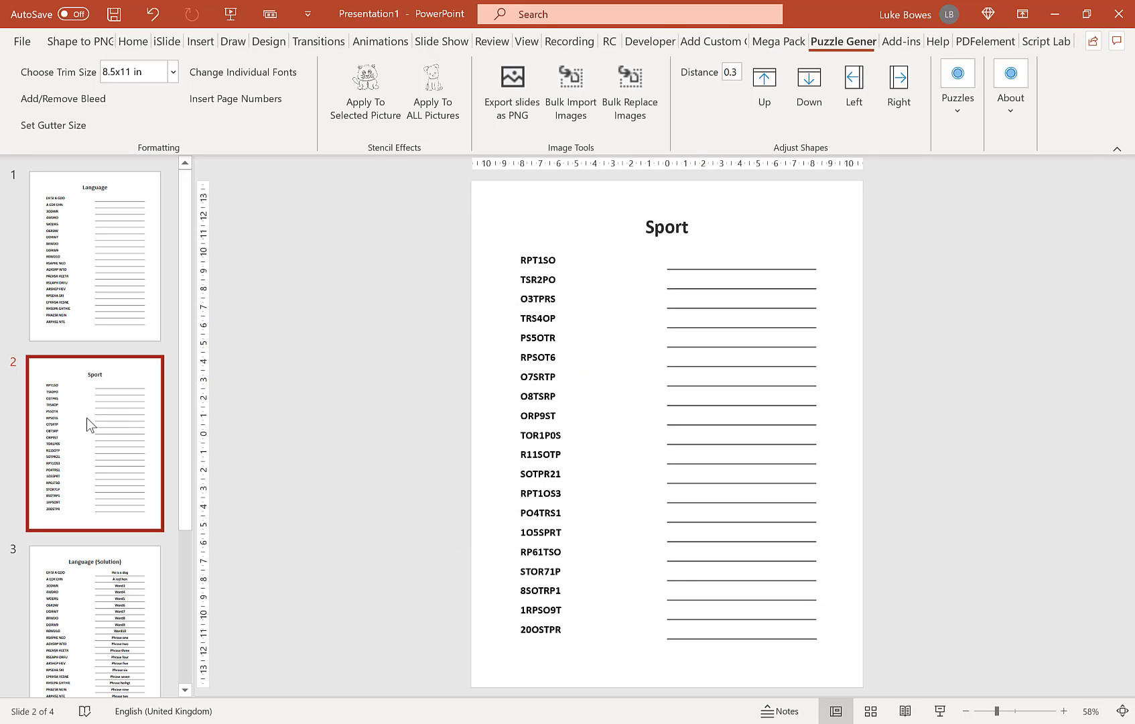
left_click(111, 621)
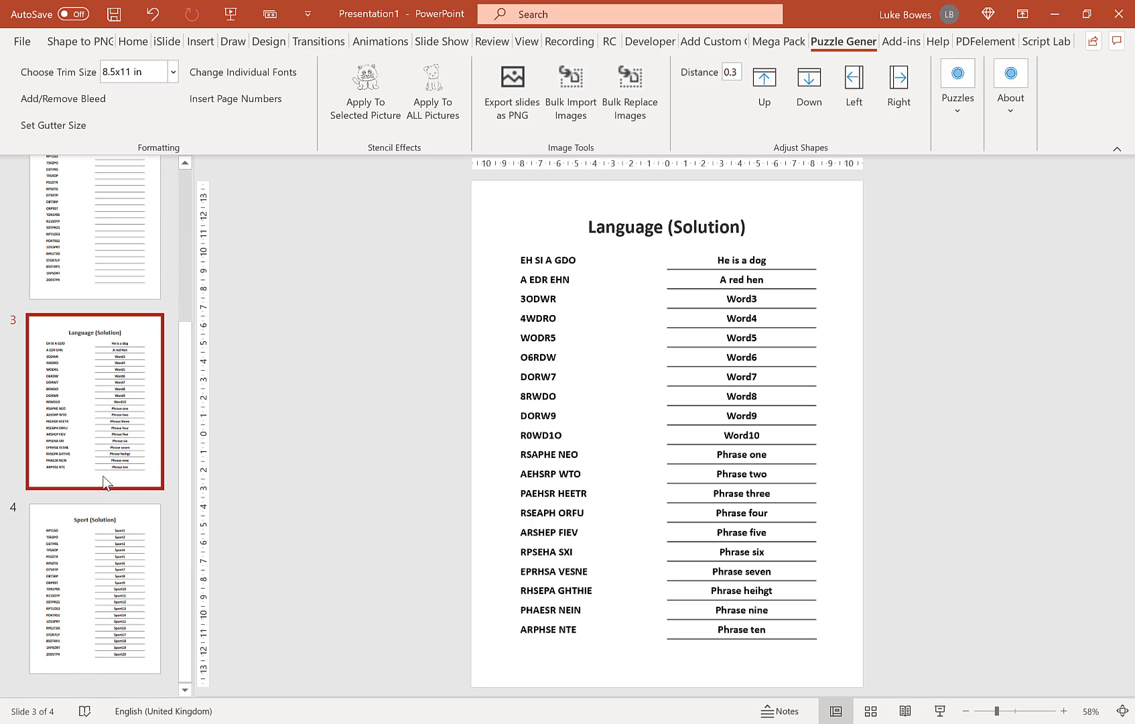
left_click(104, 556)
scroll(97, 428, "up", 3)
left_click(130, 287)
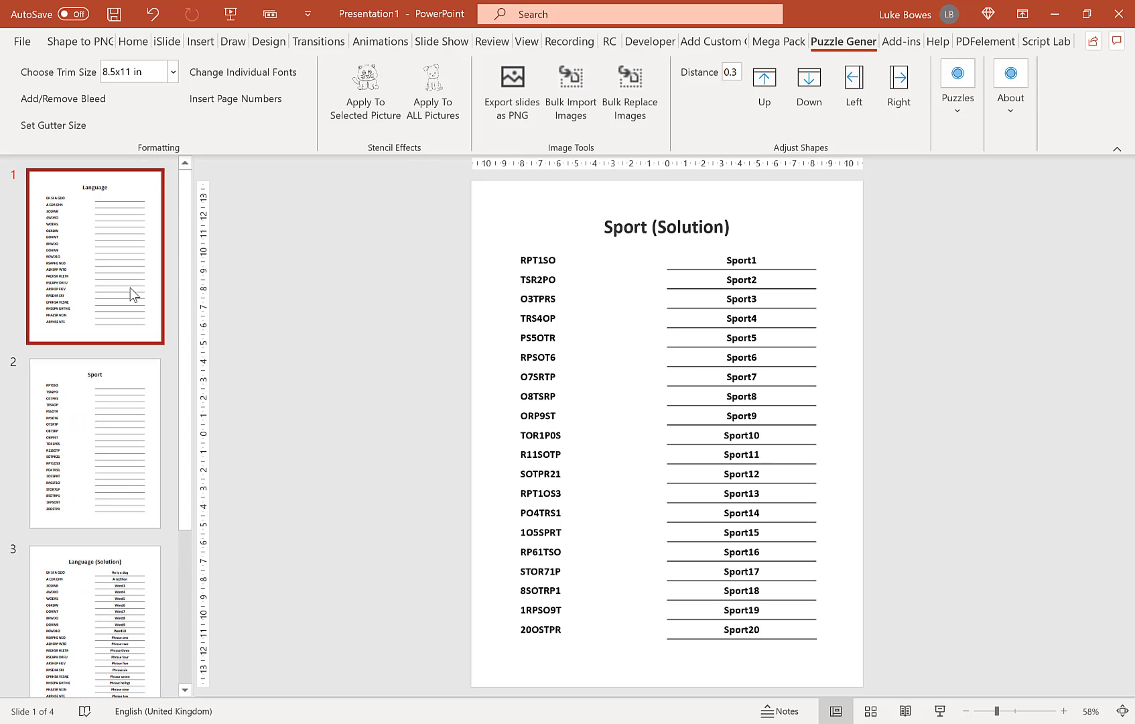